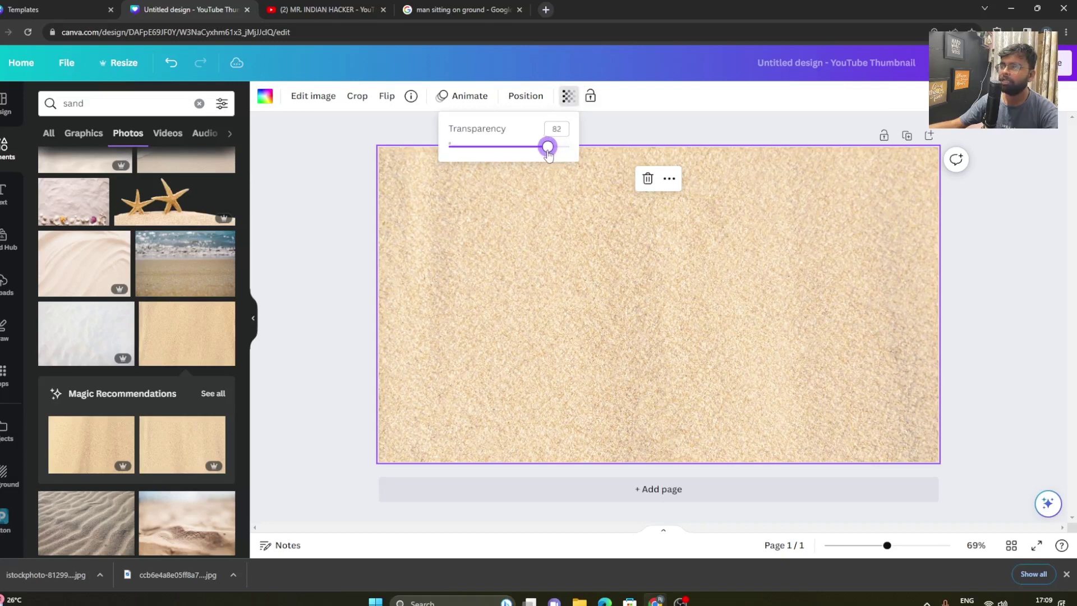
# Step: Set the sand background image's transparency to 94 and apply the Blur effect to it
pyautogui.moveTo(543, 156); pyautogui.dragTo(564, 157)
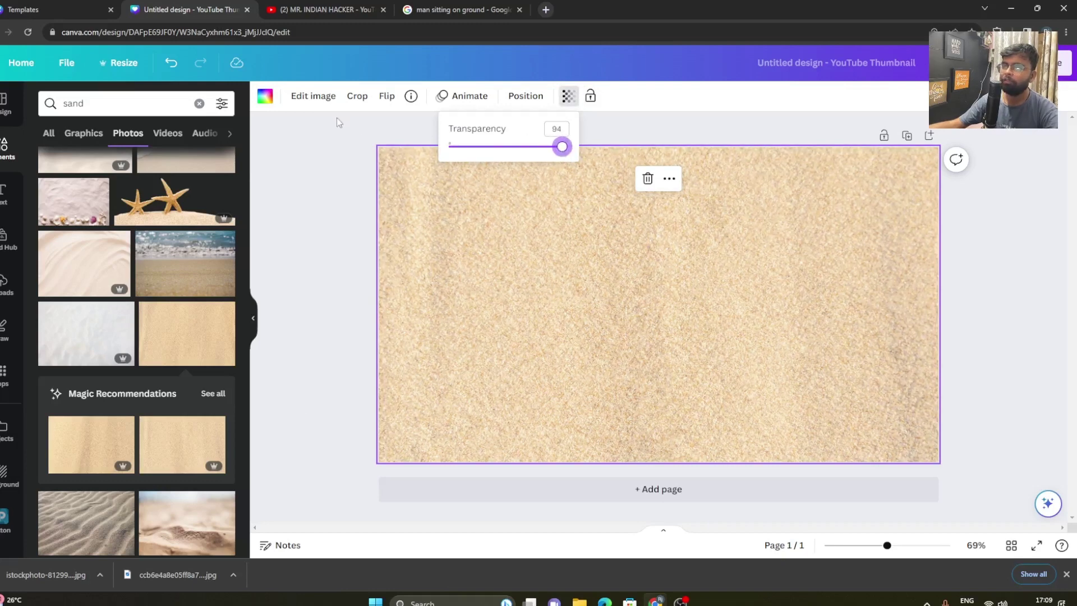
pyautogui.click(313, 97)
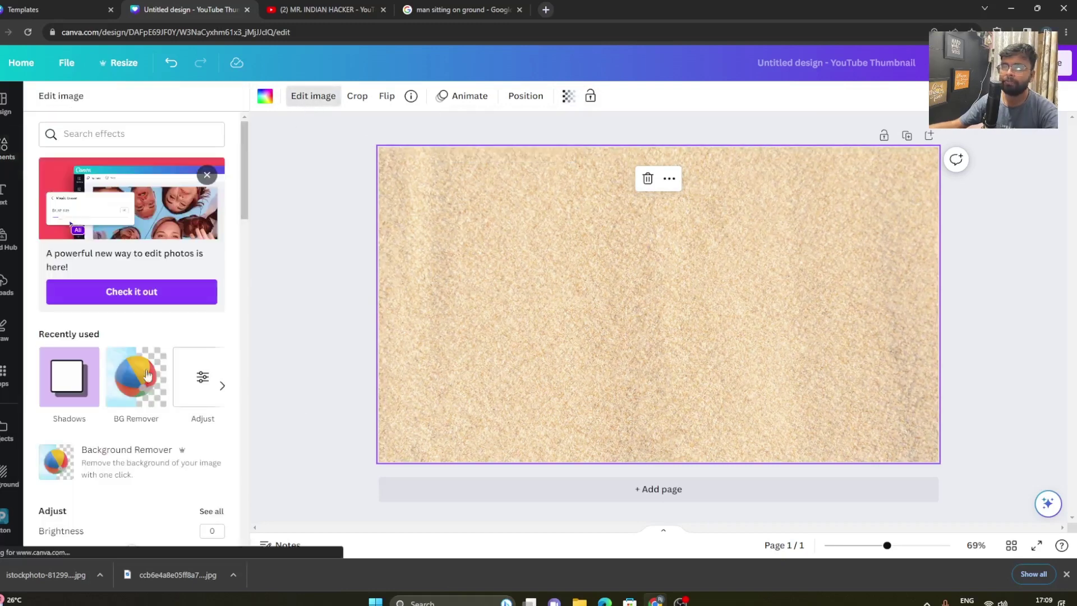
pyautogui.scroll(-5, 132, 446)
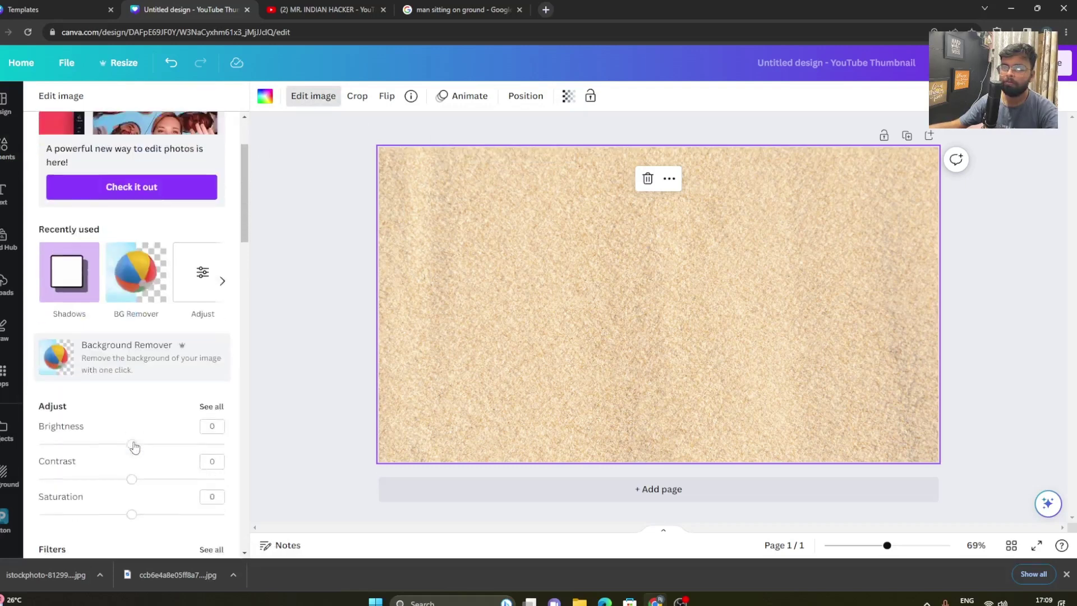
pyautogui.scroll(-3, 134, 447)
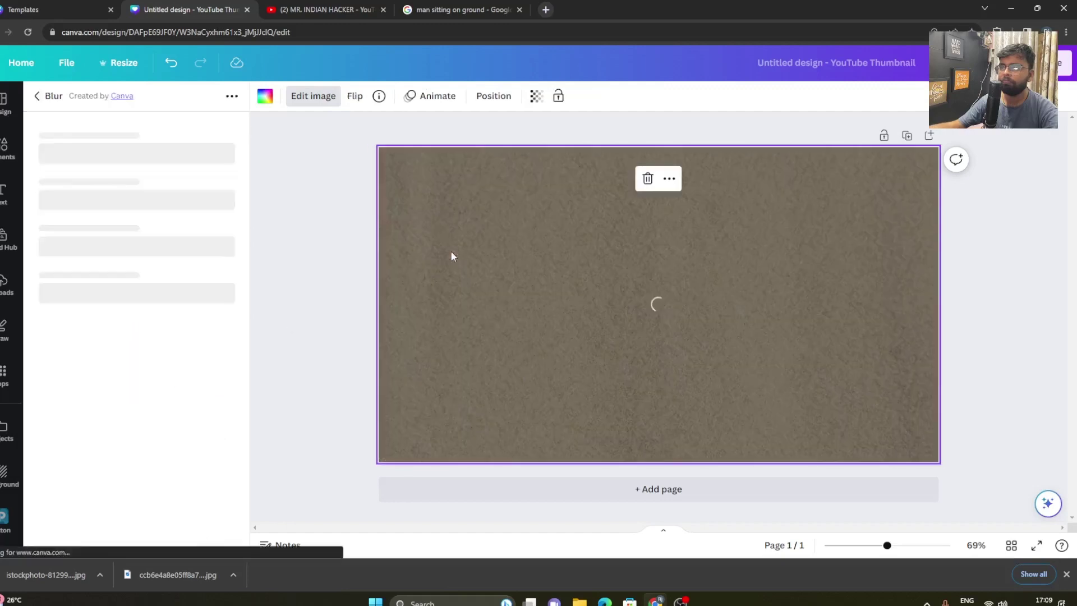
pyautogui.click(452, 252)
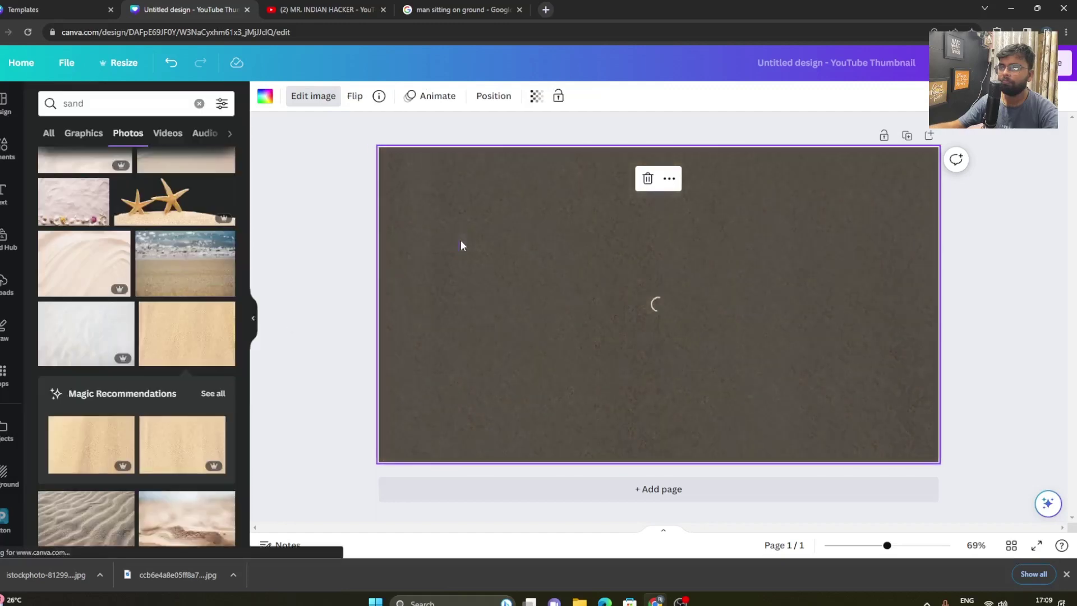
pyautogui.click(461, 195)
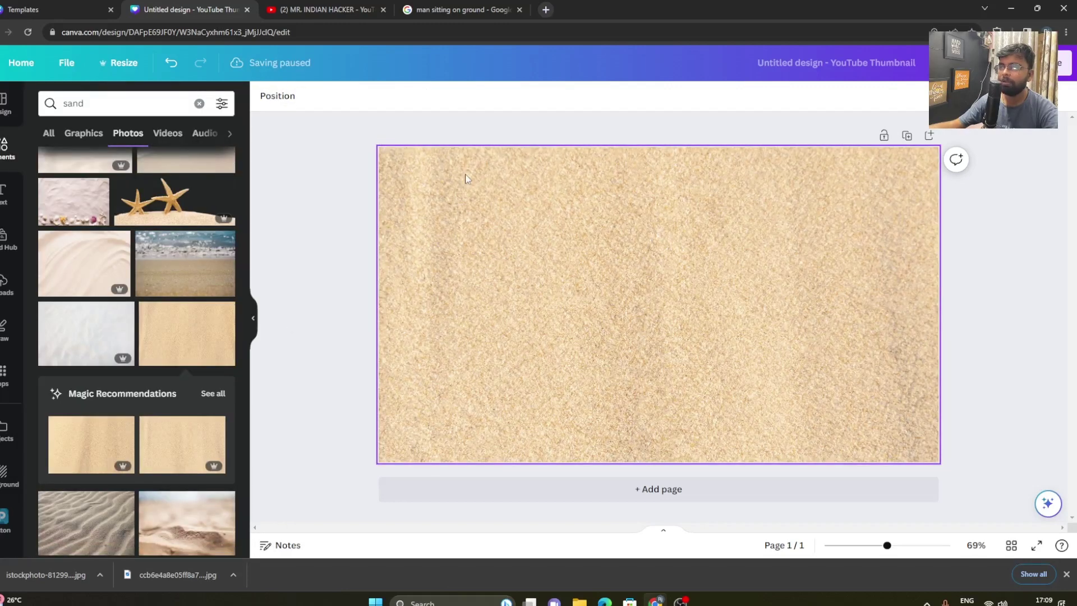
pyautogui.moveTo(450, 184); pyautogui.dragTo(433, 187)
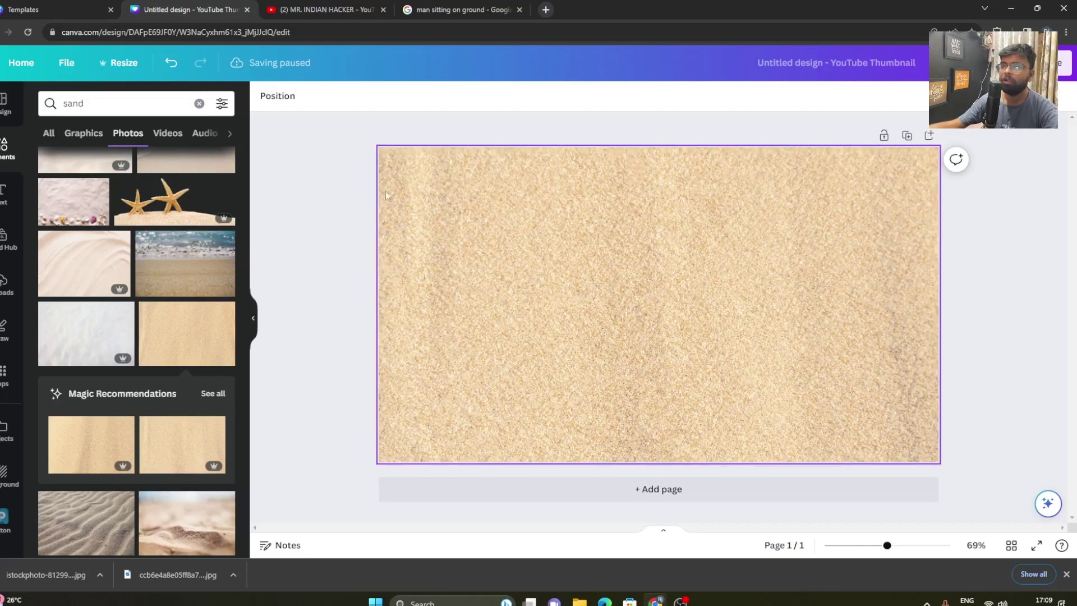
pyautogui.click(5, 285)
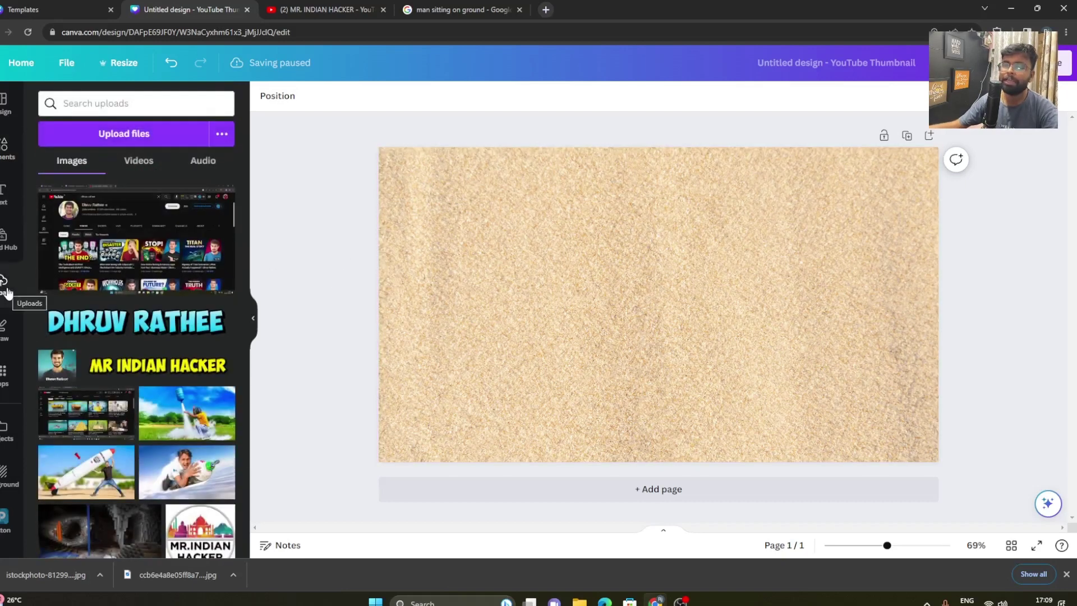
pyautogui.click(112, 135)
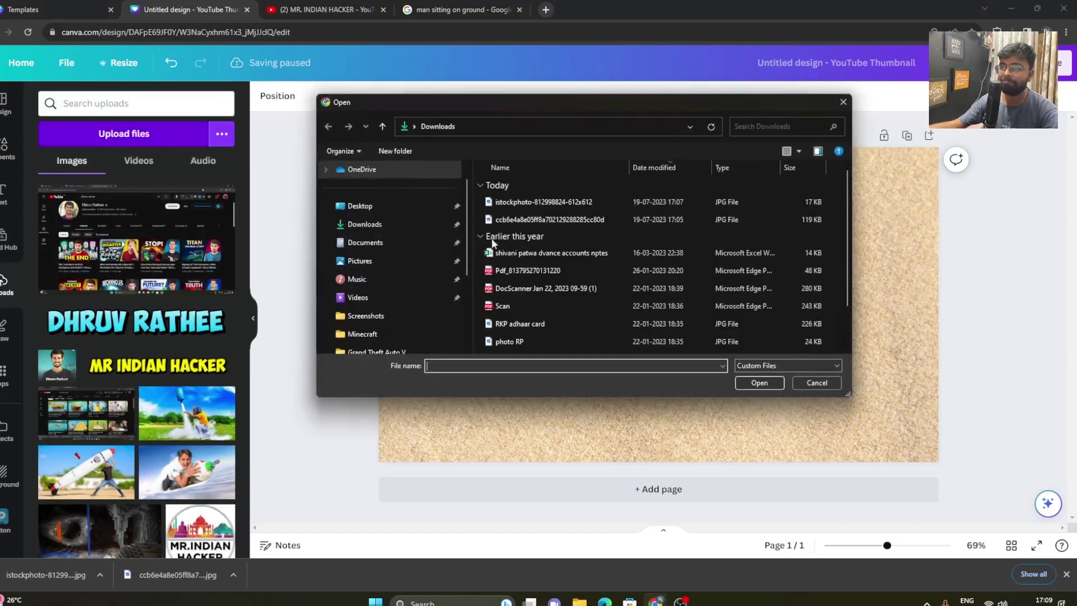
pyautogui.moveTo(476, 200); pyautogui.dragTo(493, 224)
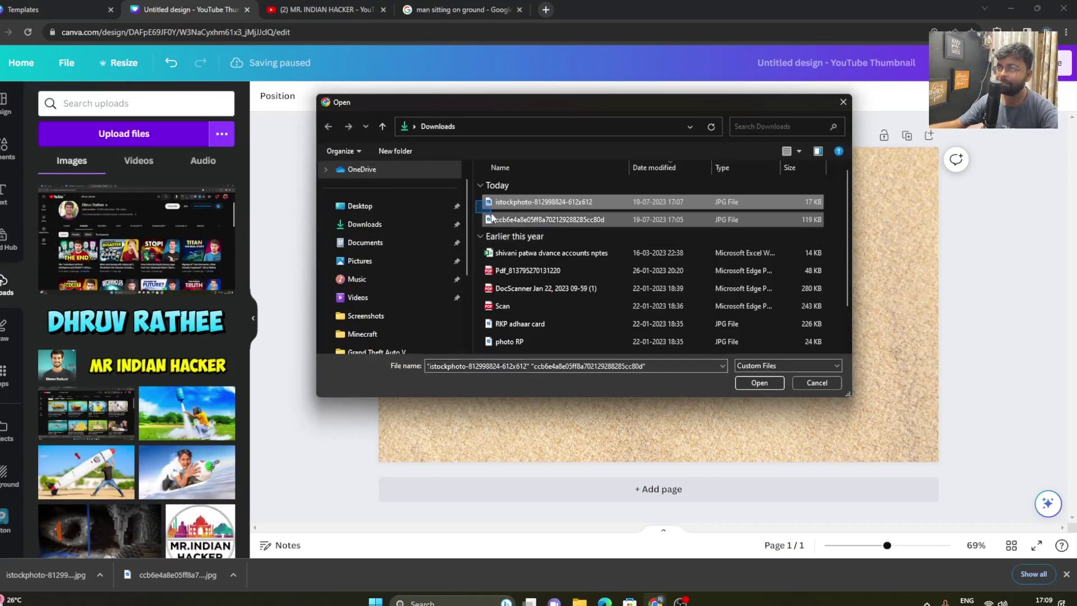
pyautogui.click(761, 384)
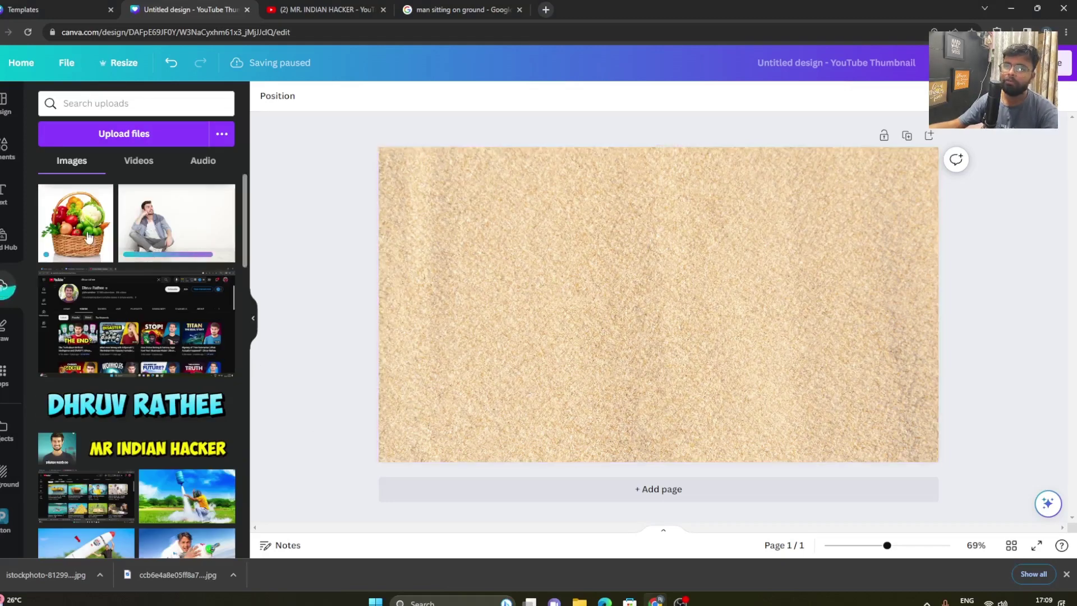
# Step: Add the uploaded vegetable basket image and place it in the lower-right part of the canvas
pyautogui.click(88, 237)
pyautogui.moveTo(624, 366); pyautogui.dragTo(810, 410)
pyautogui.click(333, 143)
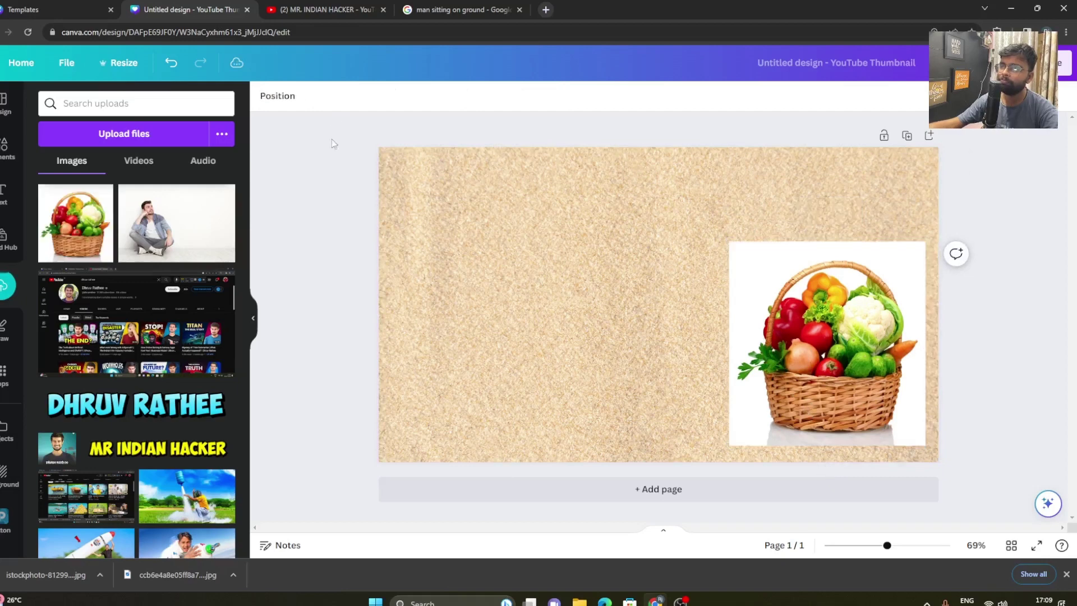
# Step: Remove the white background from the vegetable basket image
pyautogui.click(770, 306)
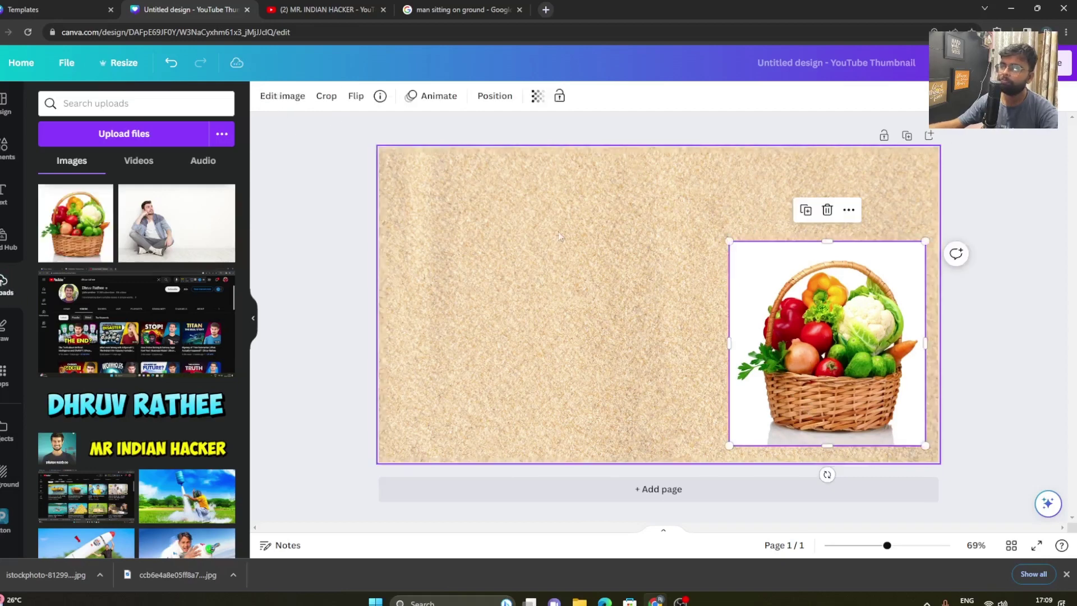
pyautogui.click(301, 99)
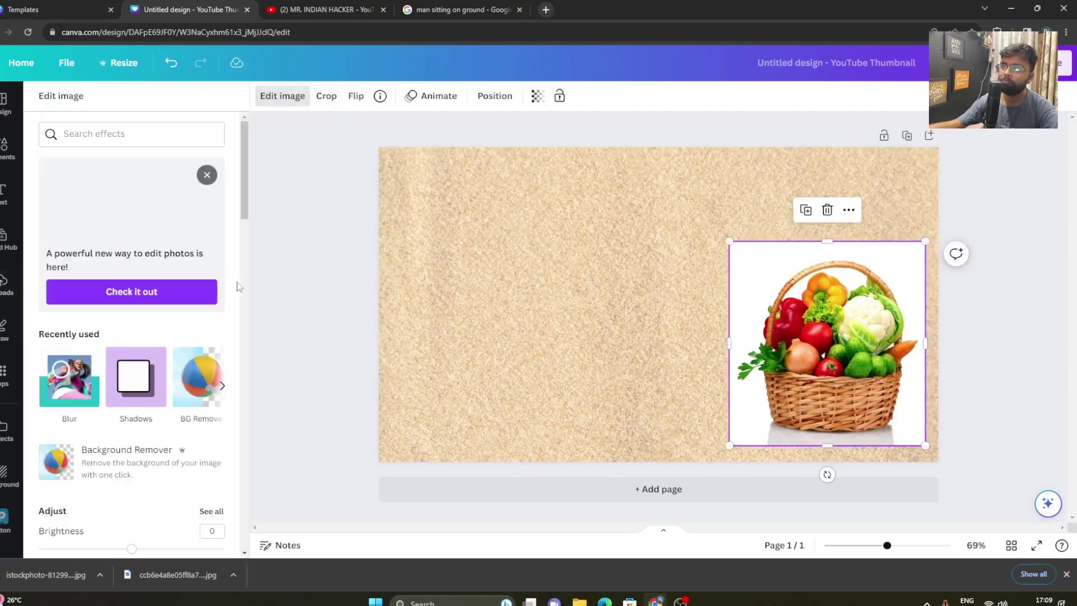
pyautogui.click(180, 390)
# Step: Add the uploaded photo of the sitting man on the canvas's left side and crop off its empty right part
pyautogui.click(5, 284)
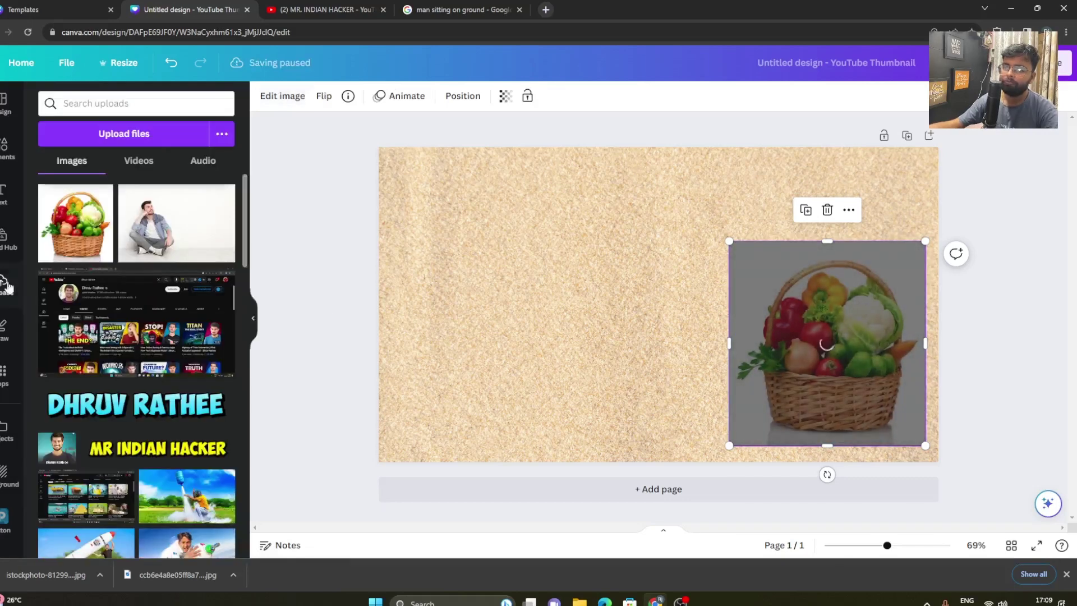
pyautogui.click(184, 224)
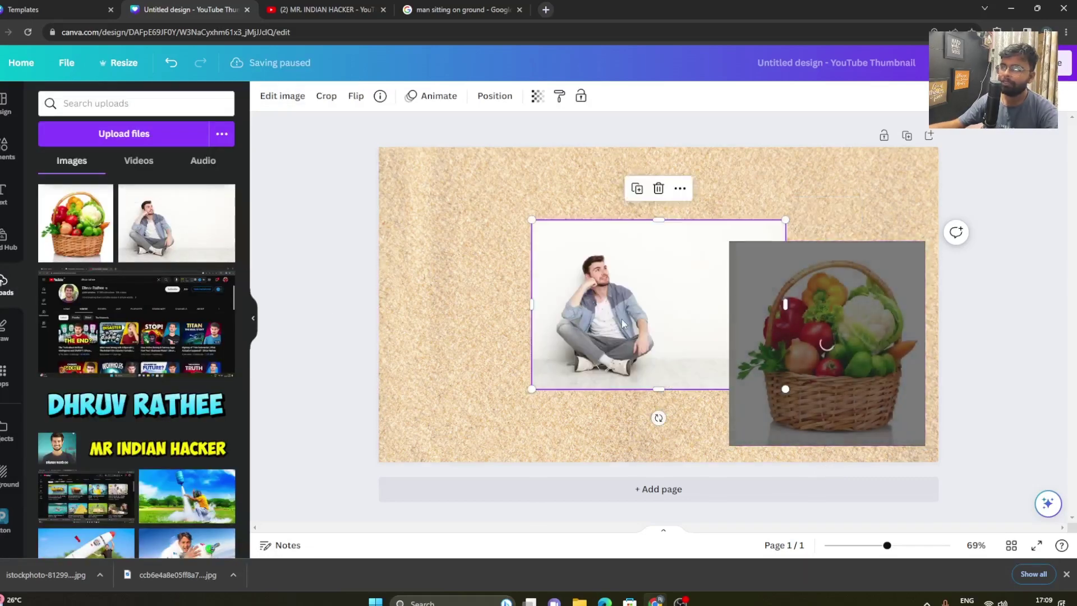
pyautogui.moveTo(662, 323); pyautogui.dragTo(525, 360)
pyautogui.moveTo(649, 349); pyautogui.dragTo(519, 347)
pyautogui.click(486, 6)
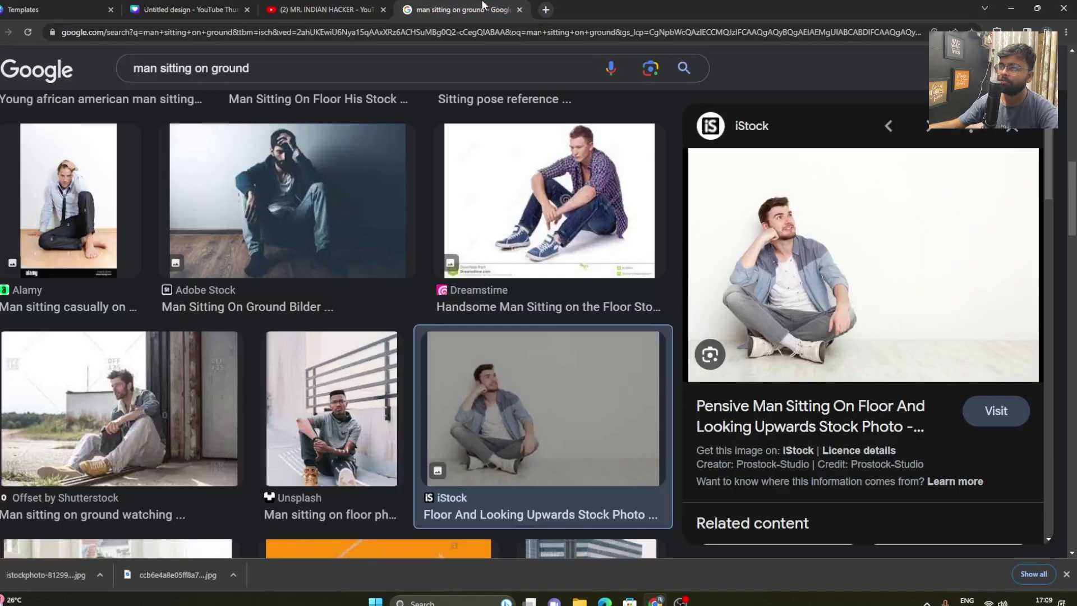
pyautogui.click(265, 7)
pyautogui.click(430, 6)
pyautogui.click(263, 7)
pyautogui.click(197, 6)
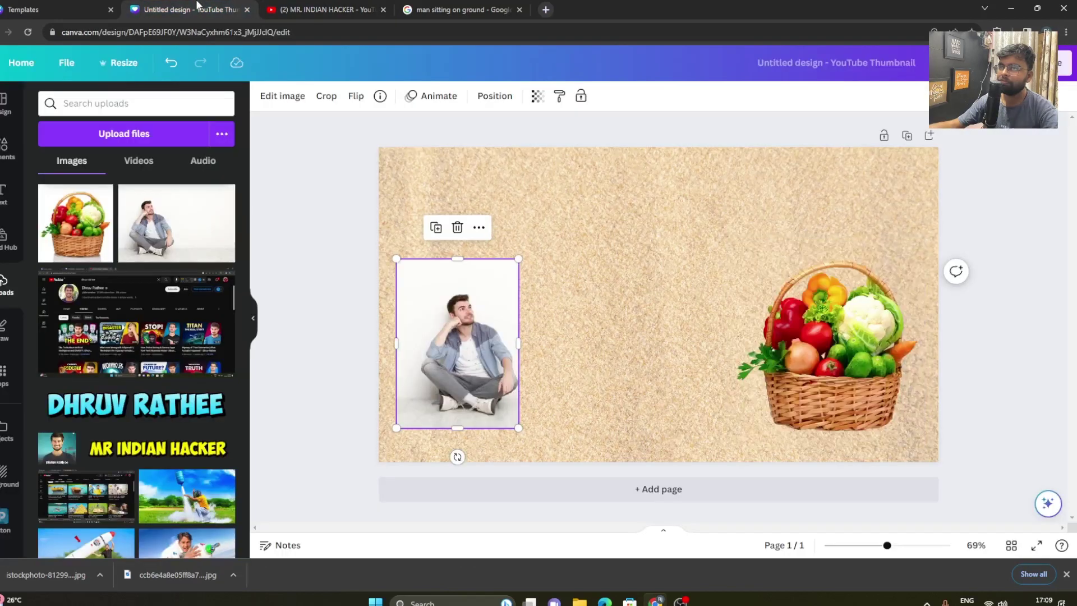
# Step: Enlarge the sitting man's photo to cover the left half of the canvas and remove its background
pyautogui.moveTo(518, 259); pyautogui.dragTo(696, 144)
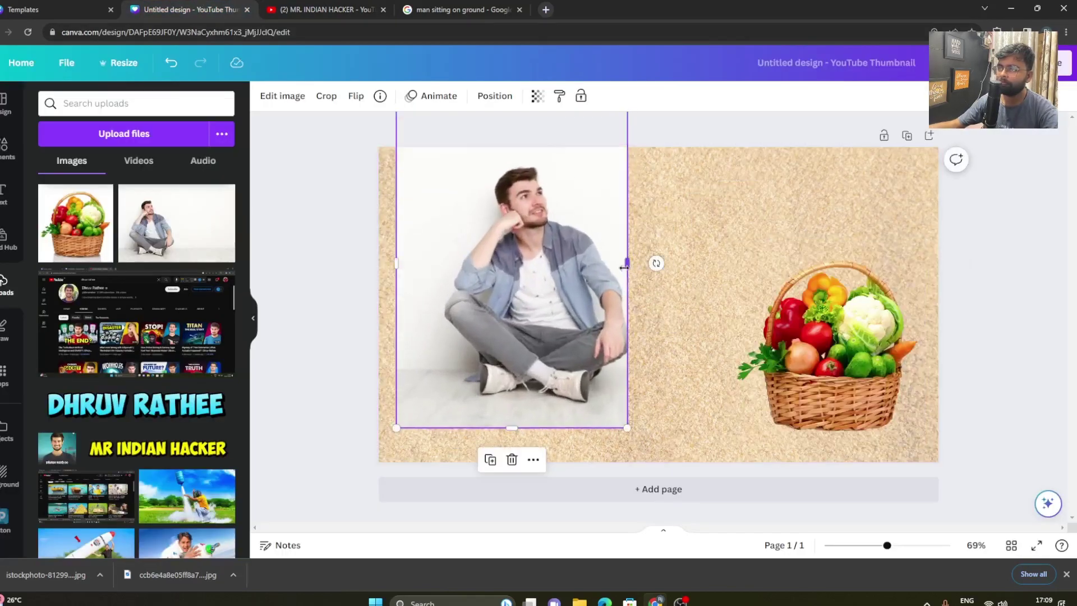
pyautogui.moveTo(634, 264); pyautogui.dragTo(671, 267)
pyautogui.moveTo(597, 272); pyautogui.dragTo(591, 305)
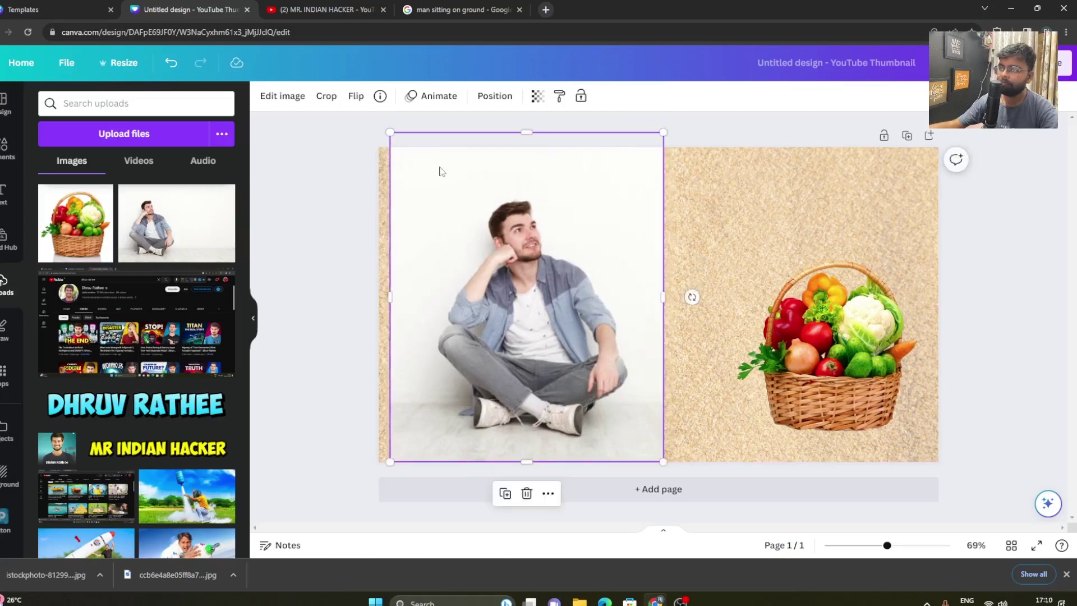
pyautogui.moveTo(390, 131); pyautogui.dragTo(373, 111)
pyautogui.moveTo(459, 247); pyautogui.dragTo(465, 246)
pyautogui.click(282, 96)
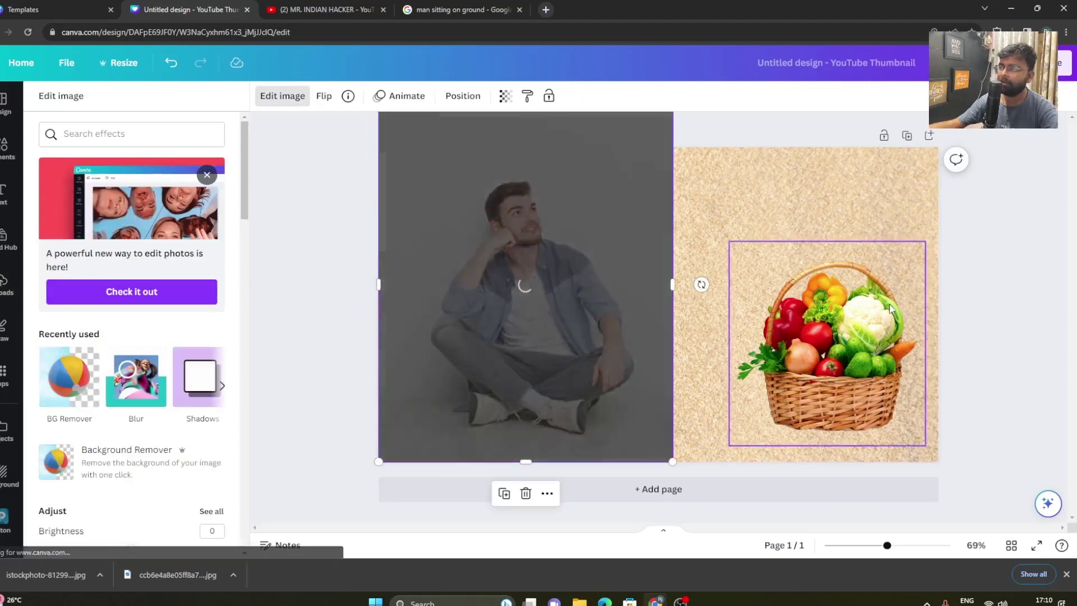
# Step: Enlarge the vegetable basket and reposition it on the right side of the canvas
pyautogui.moveTo(816, 353); pyautogui.dragTo(798, 370)
pyautogui.click(325, 10)
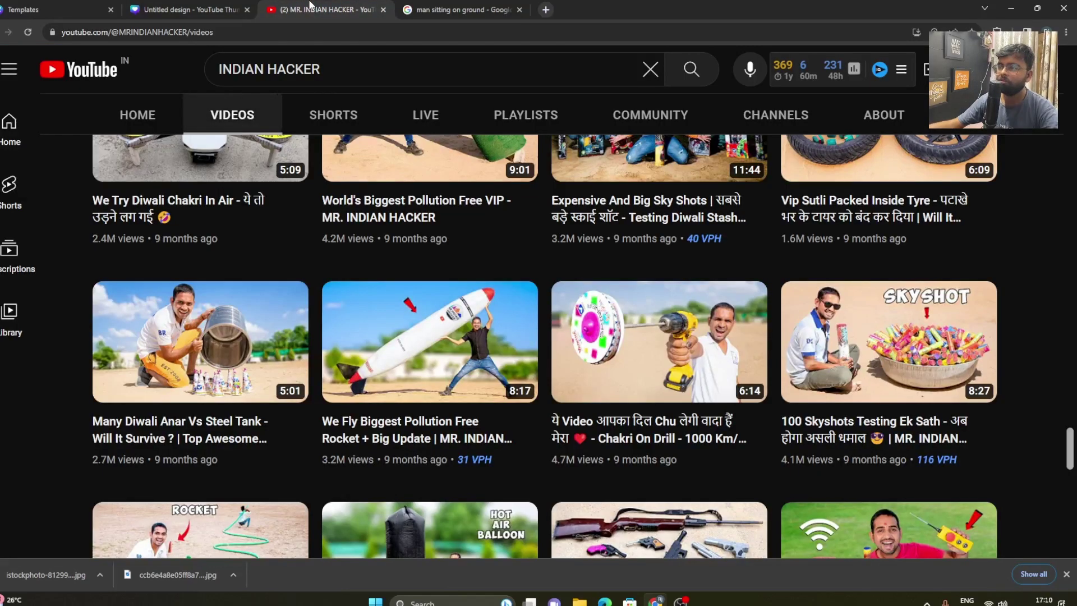
pyautogui.click(417, 6)
pyautogui.click(310, 7)
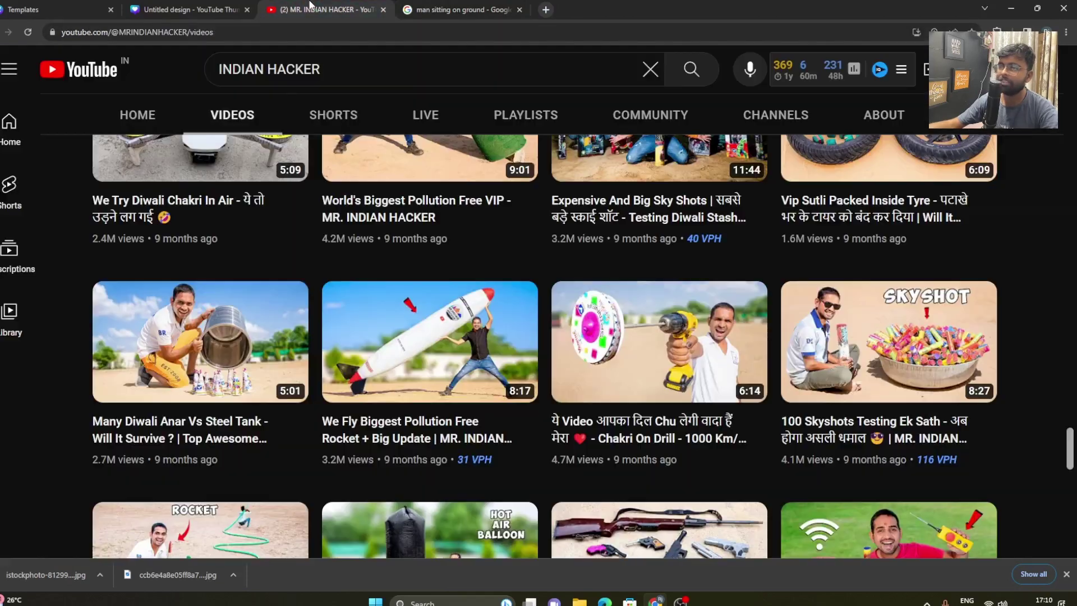
pyautogui.click(200, 6)
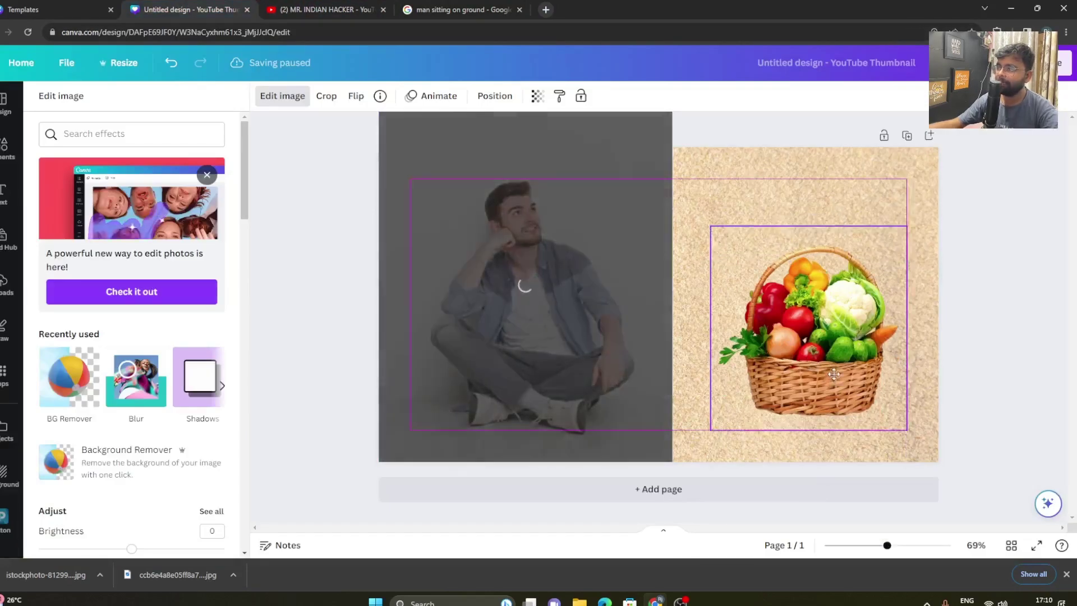
pyautogui.moveTo(711, 430); pyautogui.dragTo(660, 484)
pyautogui.moveTo(801, 390); pyautogui.dragTo(832, 358)
# Step: Crop the empty margins around the sitting man, then enlarge and position the cutout to span the canvas height on the left
pyautogui.click(544, 372)
pyautogui.moveTo(522, 462); pyautogui.dragTo(522, 447)
pyautogui.moveTo(522, 214); pyautogui.dragTo(522, 276)
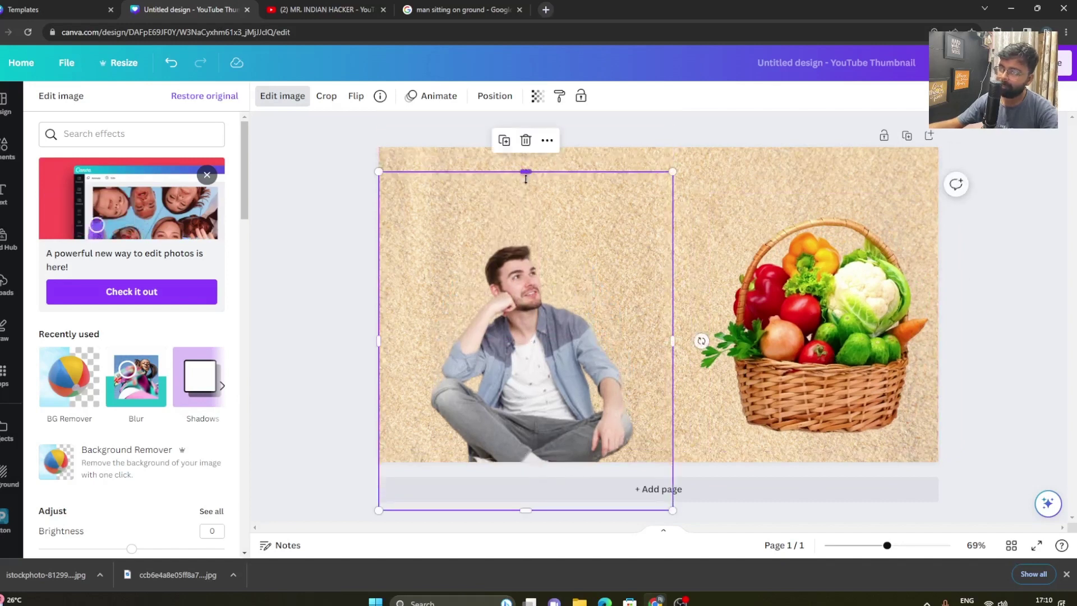
pyautogui.moveTo(525, 179); pyautogui.dragTo(525, 240)
pyautogui.moveTo(381, 374); pyautogui.dragTo(412, 374)
pyautogui.moveTo(668, 377); pyautogui.dragTo(573, 315)
pyautogui.moveTo(631, 442); pyautogui.dragTo(655, 468)
pyautogui.moveTo(601, 422); pyautogui.dragTo(601, 416)
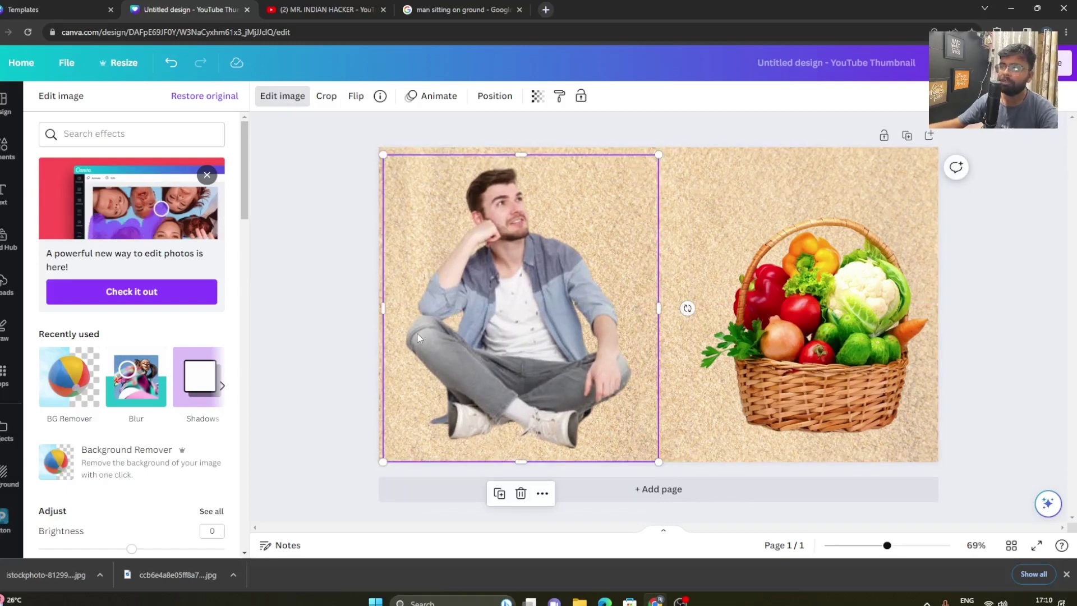
# Step: Apply the Glow shadow effect to the cutout of the sitting man
pyautogui.click(277, 98)
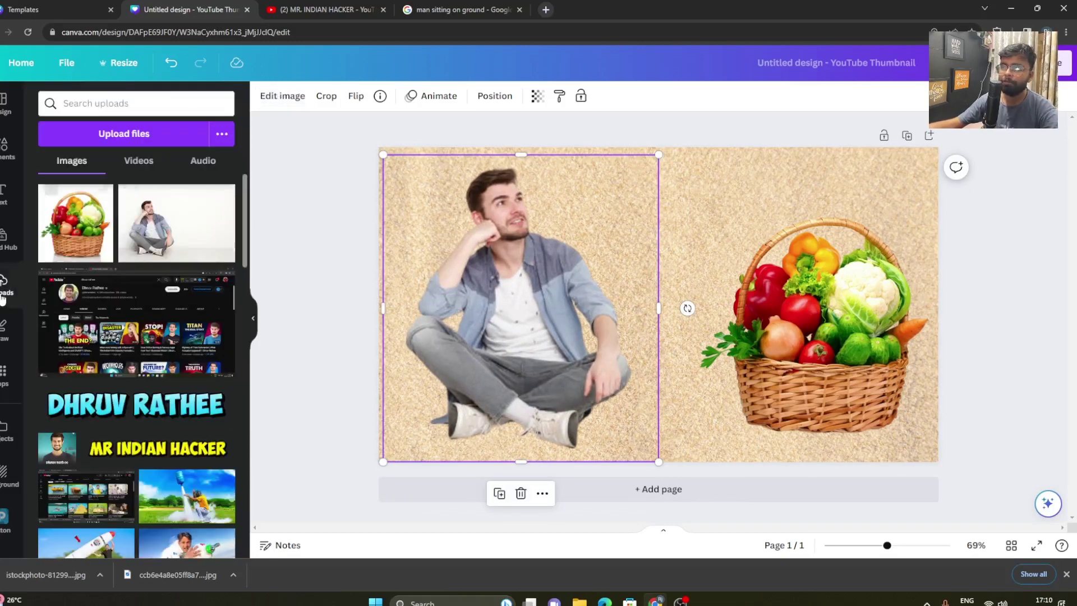
pyautogui.click(292, 98)
pyautogui.click(191, 387)
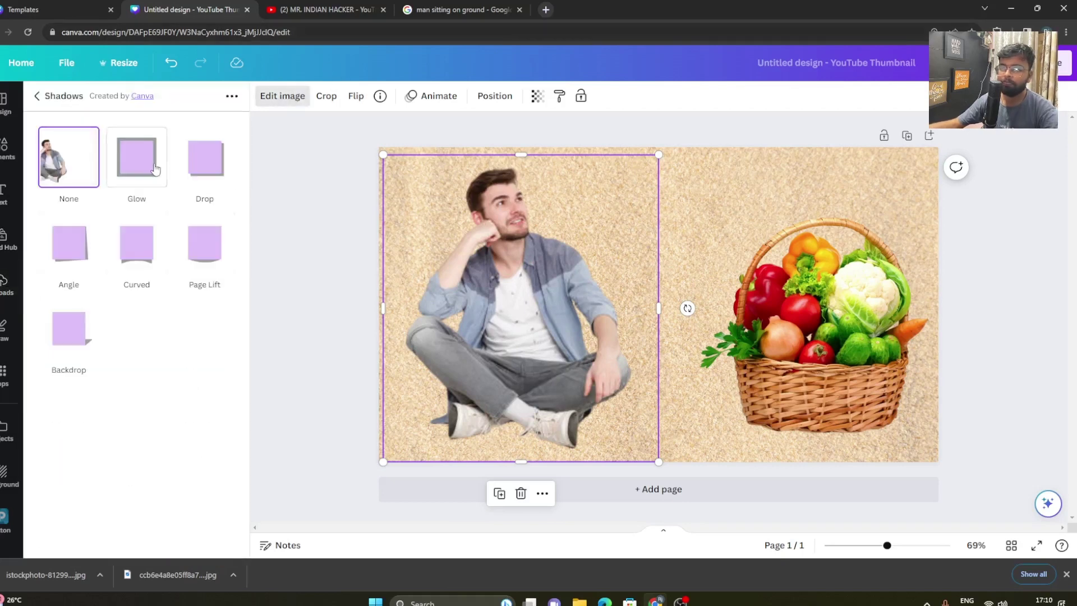
pyautogui.click(137, 157)
pyautogui.click(270, 209)
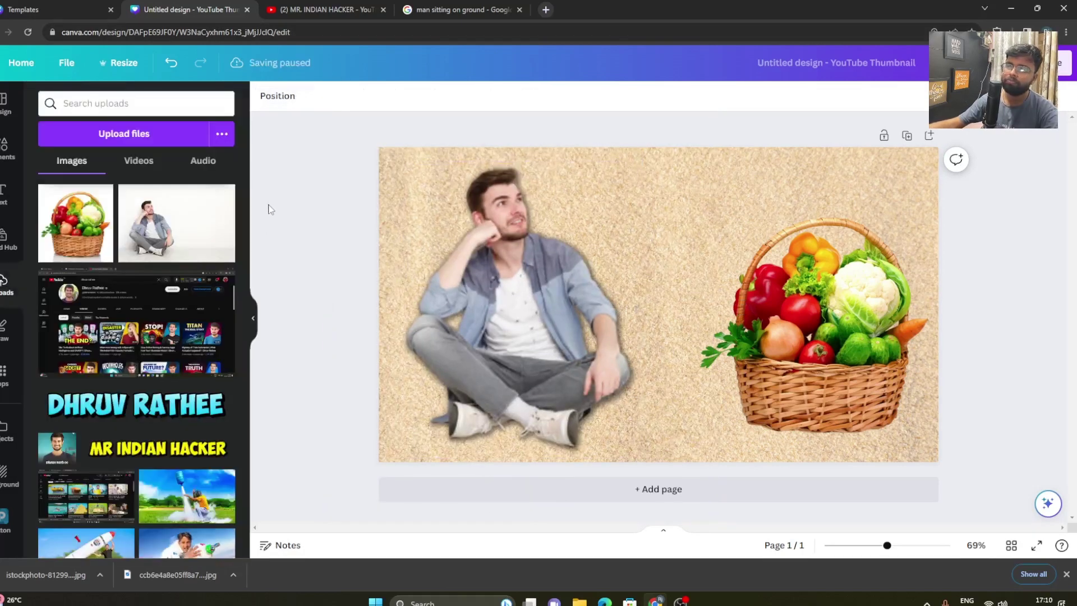
# Step: Enlarge the glowing man cutout and shift it so his head nears the canvas's upper edge and his shoes the lower
pyautogui.click(480, 273)
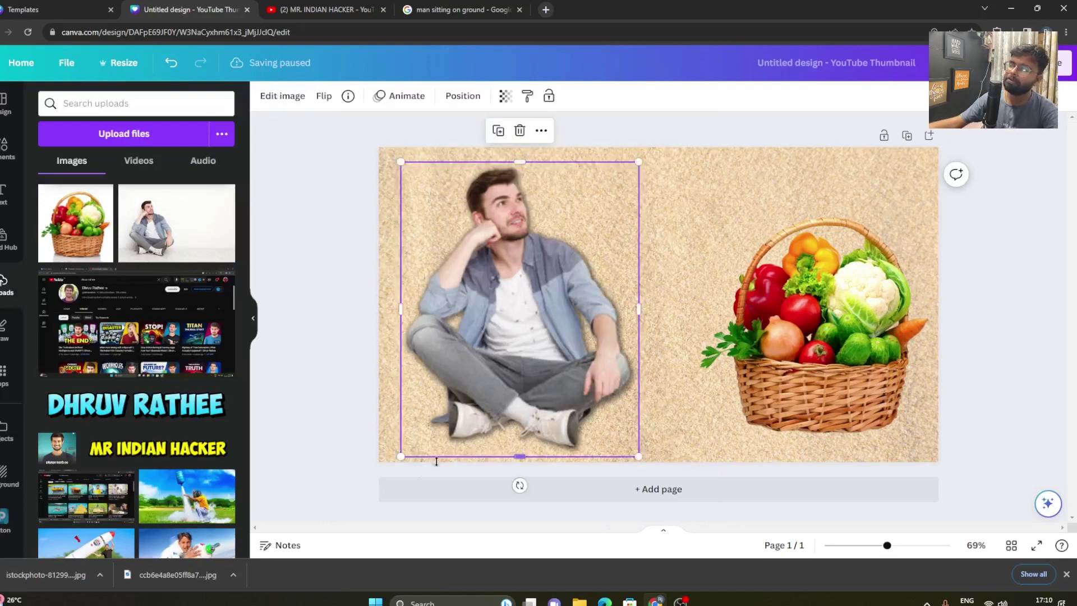
pyautogui.moveTo(402, 457); pyautogui.dragTo(368, 496)
pyautogui.click(680, 328)
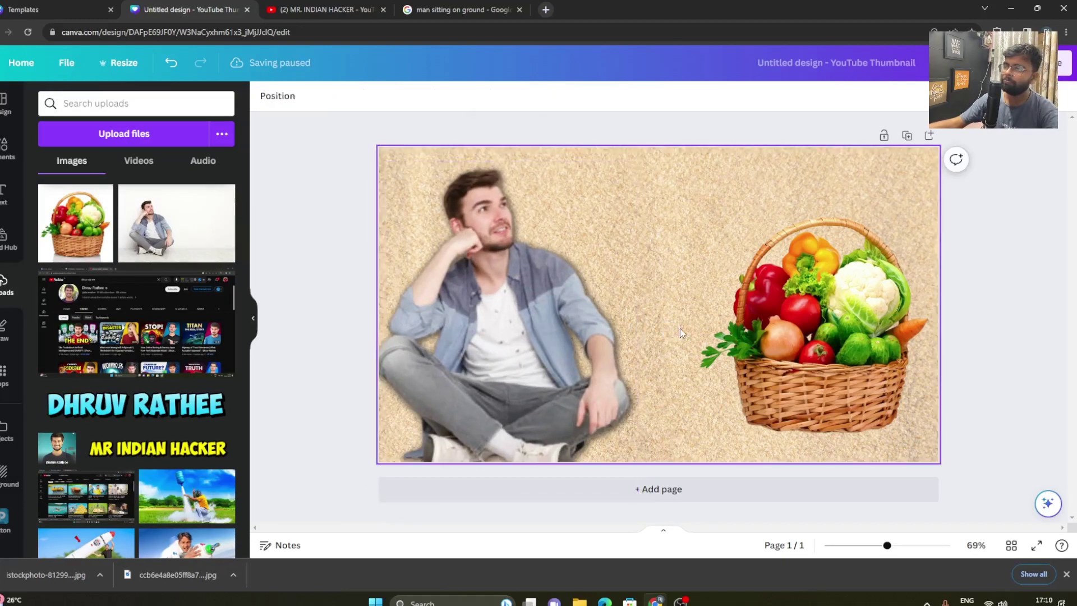
pyautogui.moveTo(566, 349); pyautogui.dragTo(581, 338)
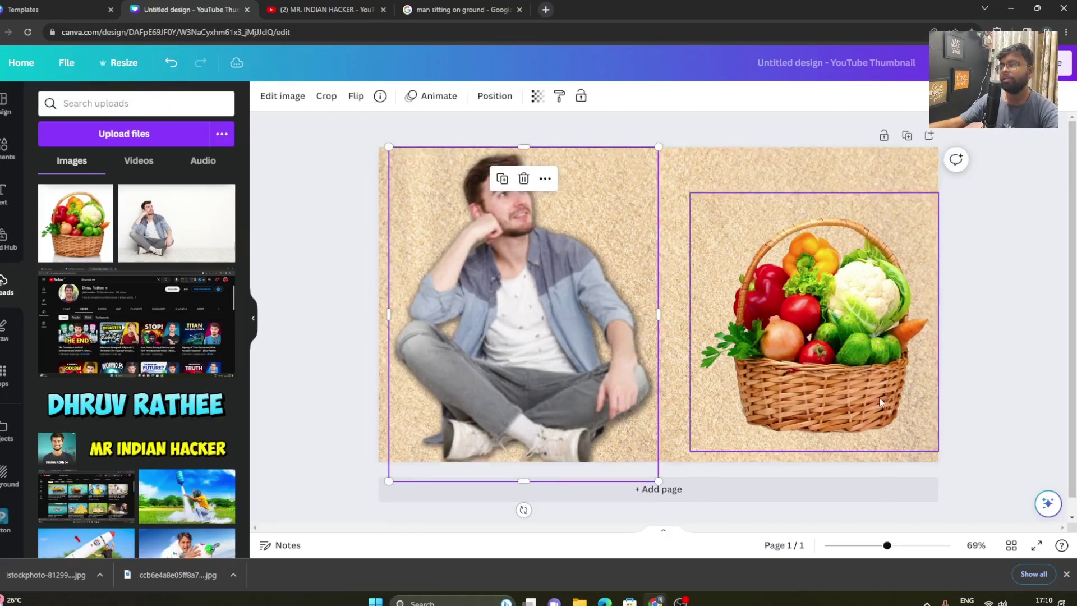
# Step: Shrink the vegetable basket and move it down and left, closer to the sitting man
pyautogui.click(860, 396)
pyautogui.moveTo(689, 451); pyautogui.dragTo(733, 404)
pyautogui.moveTo(904, 296); pyautogui.dragTo(853, 339)
# Step: Delete the sand background image from the page
pyautogui.click(654, 153)
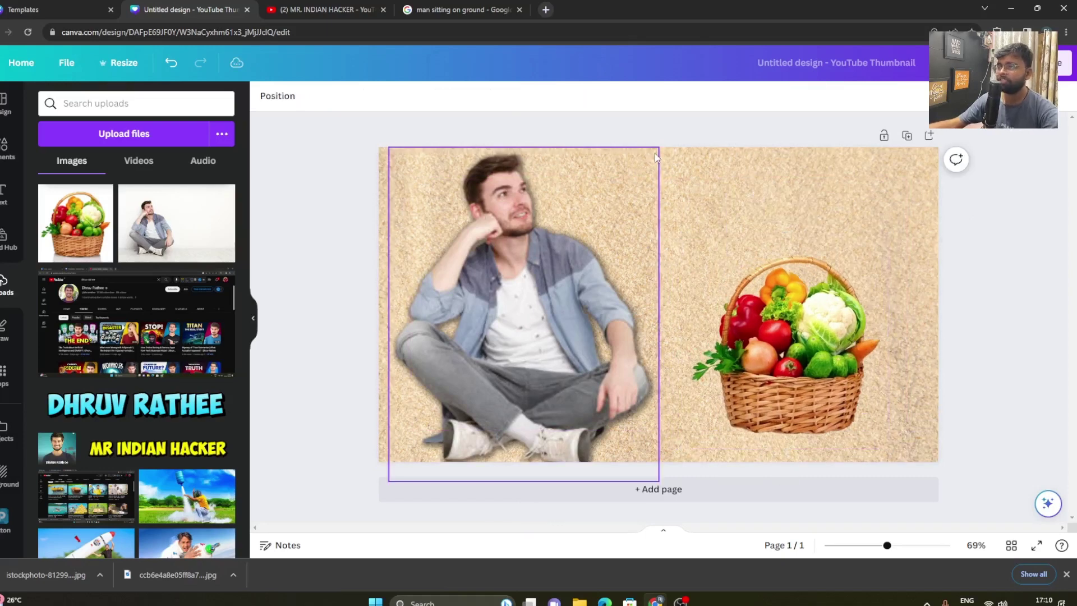
pyautogui.click(694, 163)
pyautogui.click(648, 178)
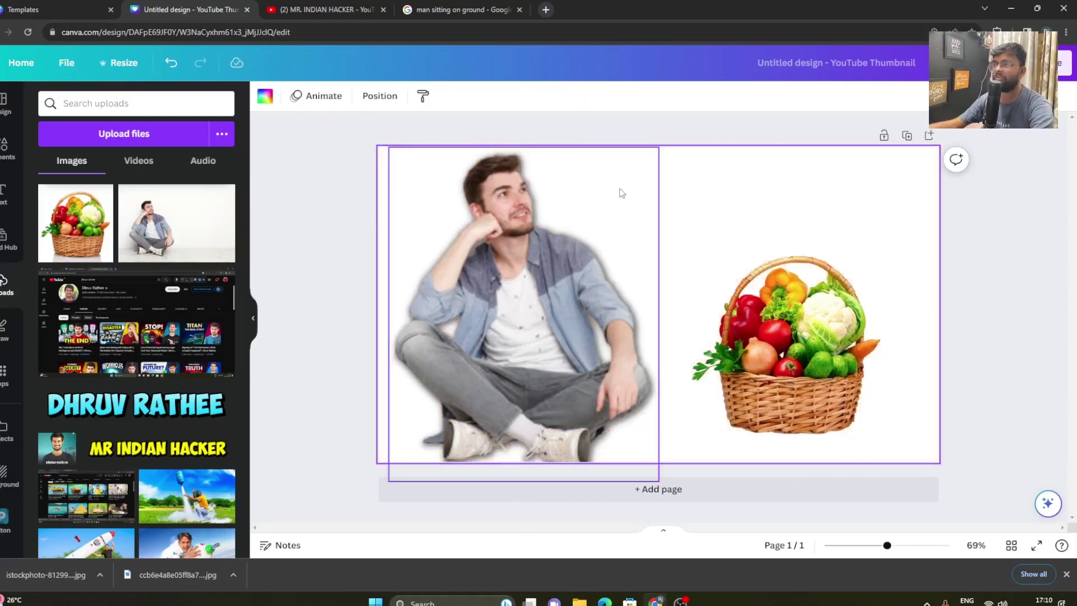
# Step: Add the pale rippled sand photo and the peach rippled sand photo from the "sand" photo results to the page
pyautogui.click(3, 194)
pyautogui.click(5, 147)
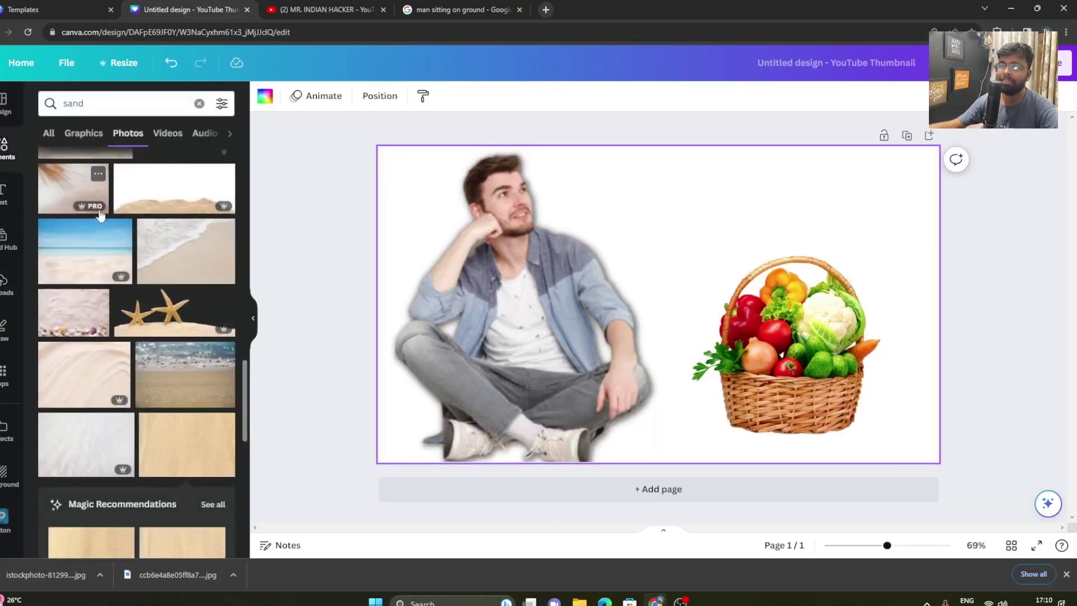
pyautogui.scroll(-3, 183, 360)
pyautogui.scroll(-10, 183, 360)
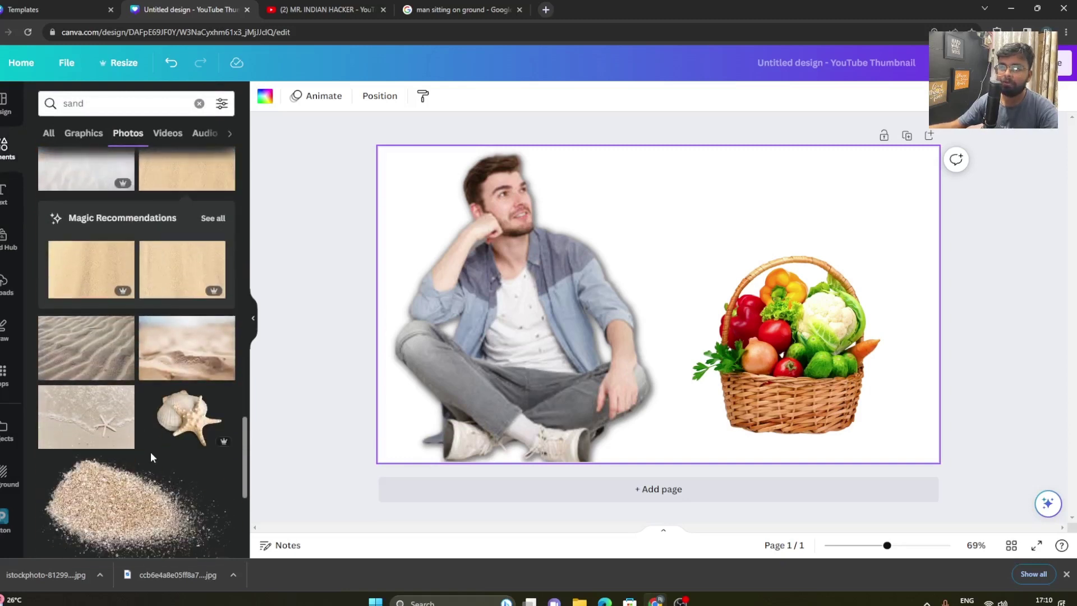
pyautogui.scroll(-3, 151, 450)
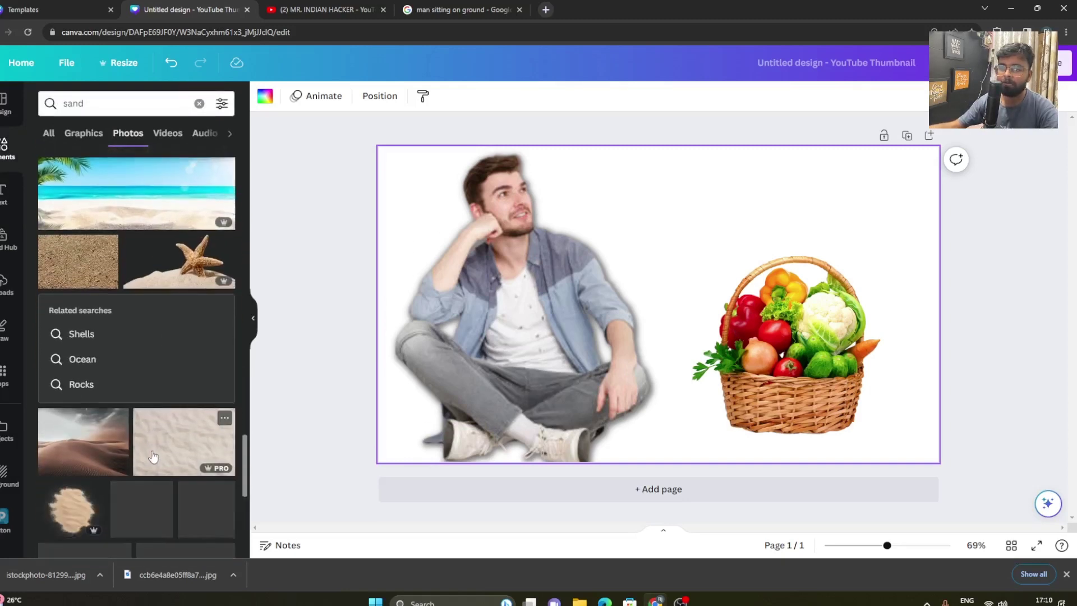
pyautogui.click(166, 379)
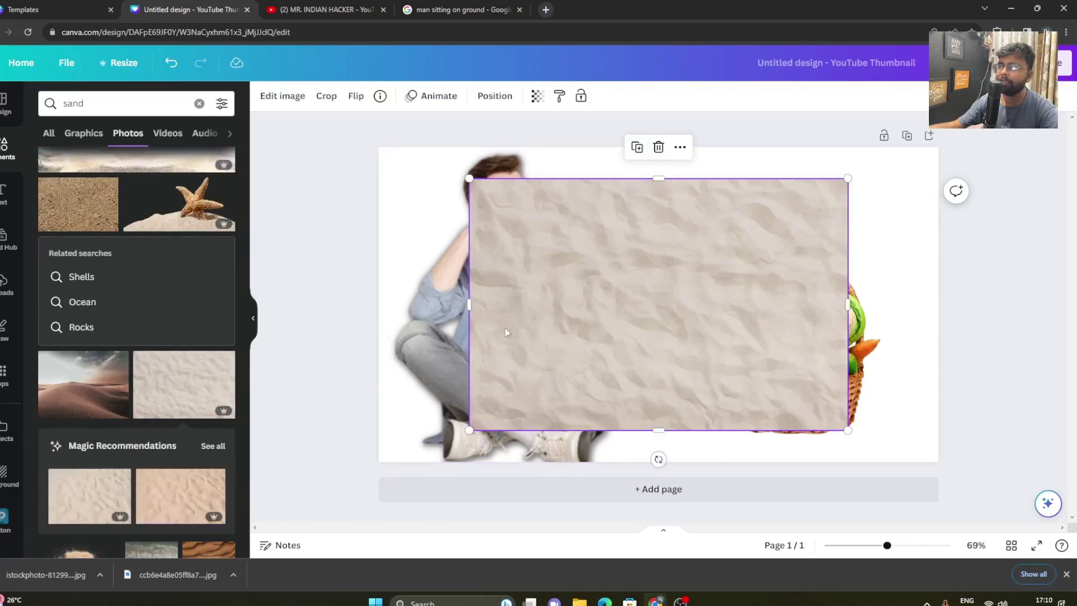
pyautogui.scroll(-3, 151, 338)
pyautogui.click(151, 339)
# Step: Set the peach rippled sand photo as the page background and delete the pale sand photo
pyautogui.rightClick(586, 190)
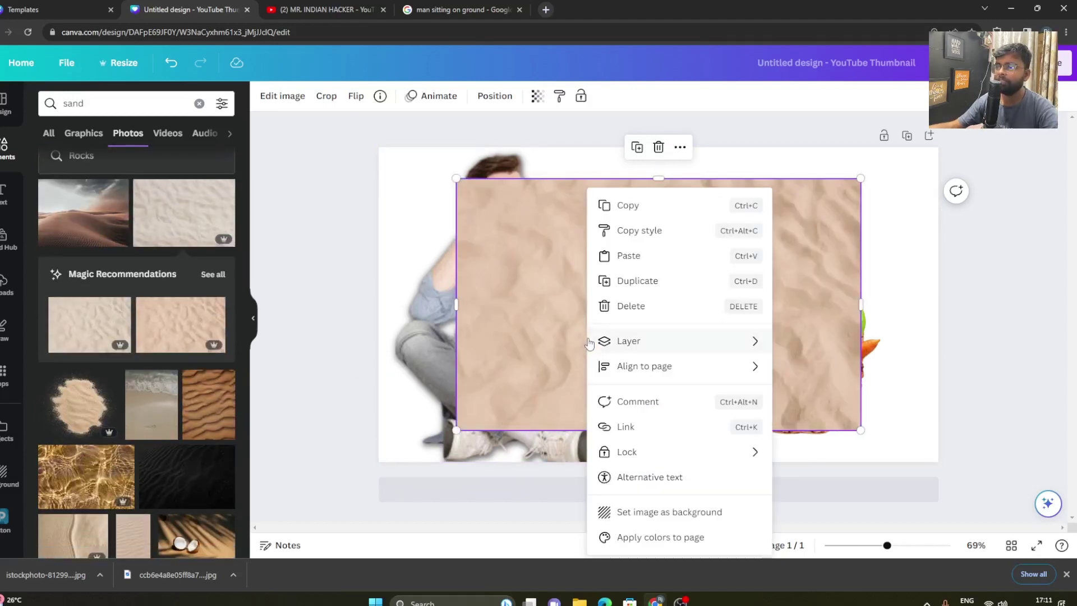
pyautogui.click(657, 508)
pyautogui.click(683, 341)
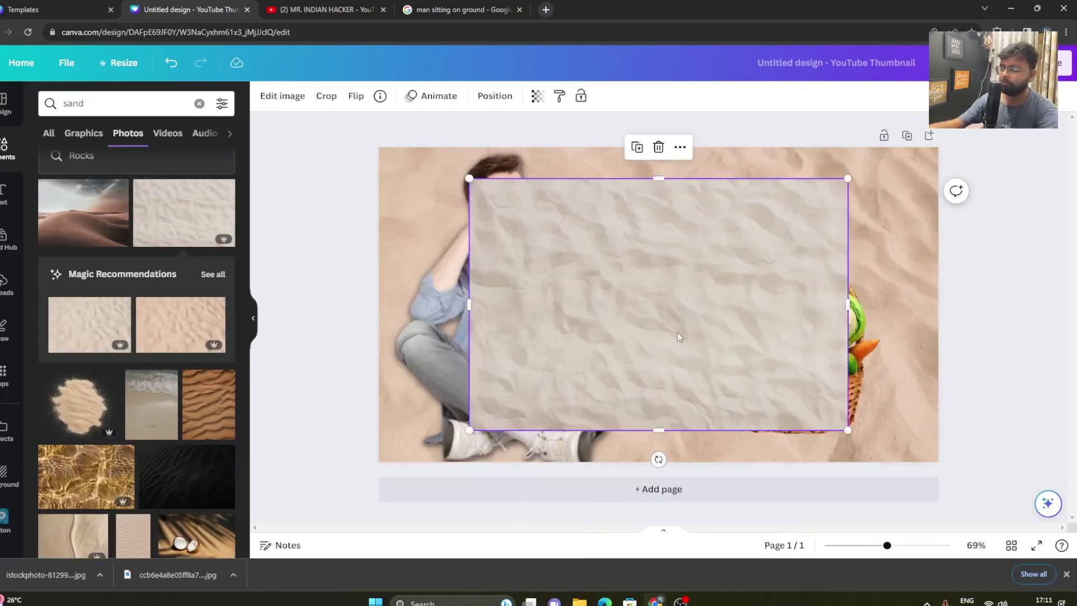
pyautogui.press('Delete')
# Step: Shrink the sitting man cutout and position it so his whole figure fits inside the canvas beside the basket
pyautogui.click(595, 351)
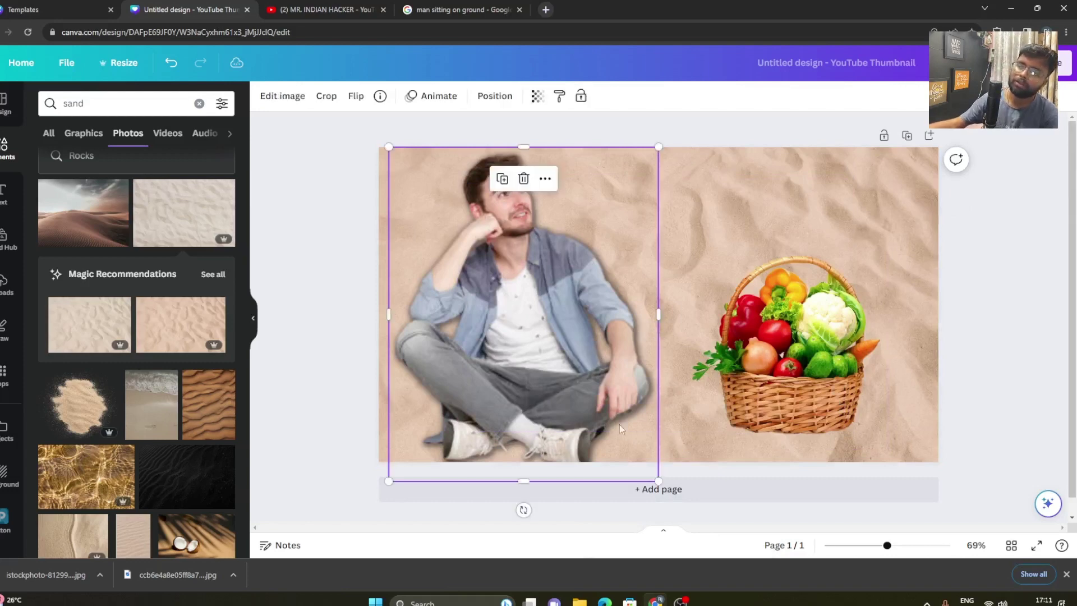
pyautogui.moveTo(654, 482); pyautogui.dragTo(609, 435)
pyautogui.moveTo(534, 348); pyautogui.dragTo(539, 362)
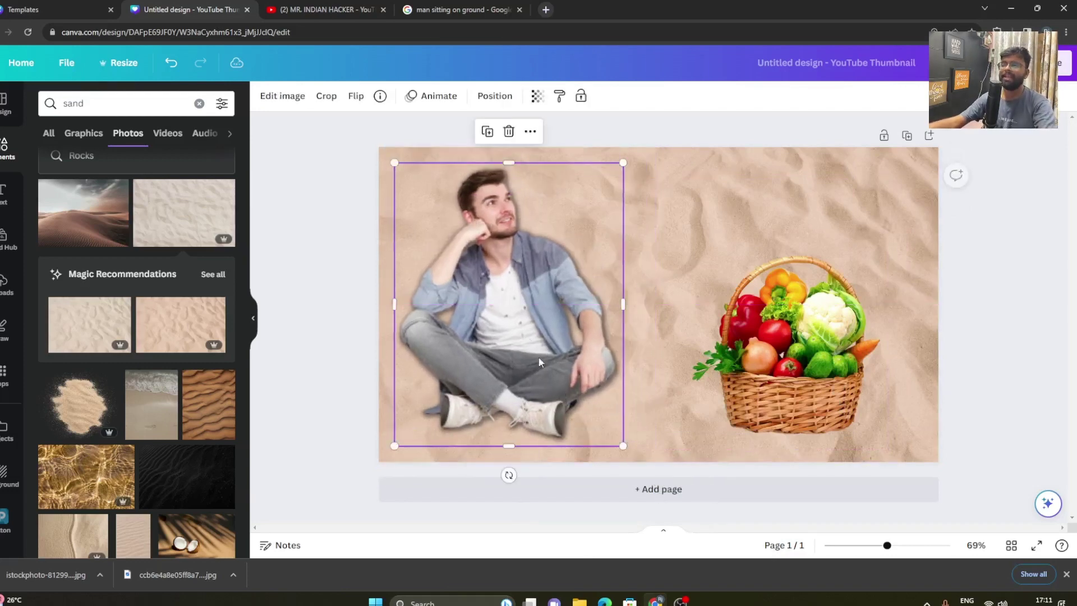
# Step: Switch to the Google Images results for "man sitting on ground" and save the cross-legged man with hands under his chin to Downloads
pyautogui.click(411, 5)
pyautogui.scroll(-5, 514, 348)
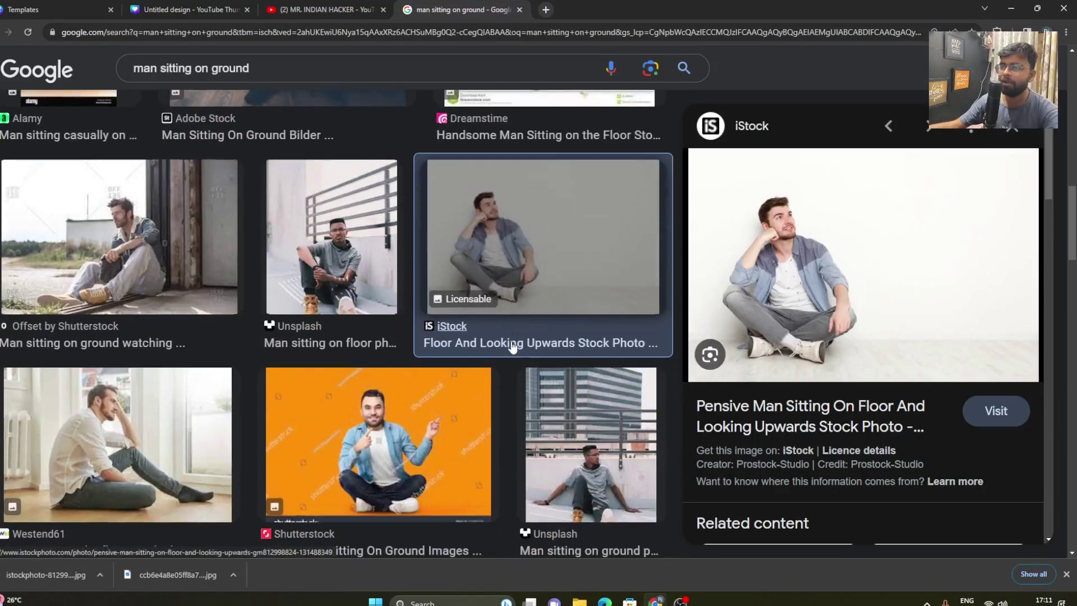
pyautogui.scroll(-5, 513, 348)
pyautogui.scroll(-5, 763, 435)
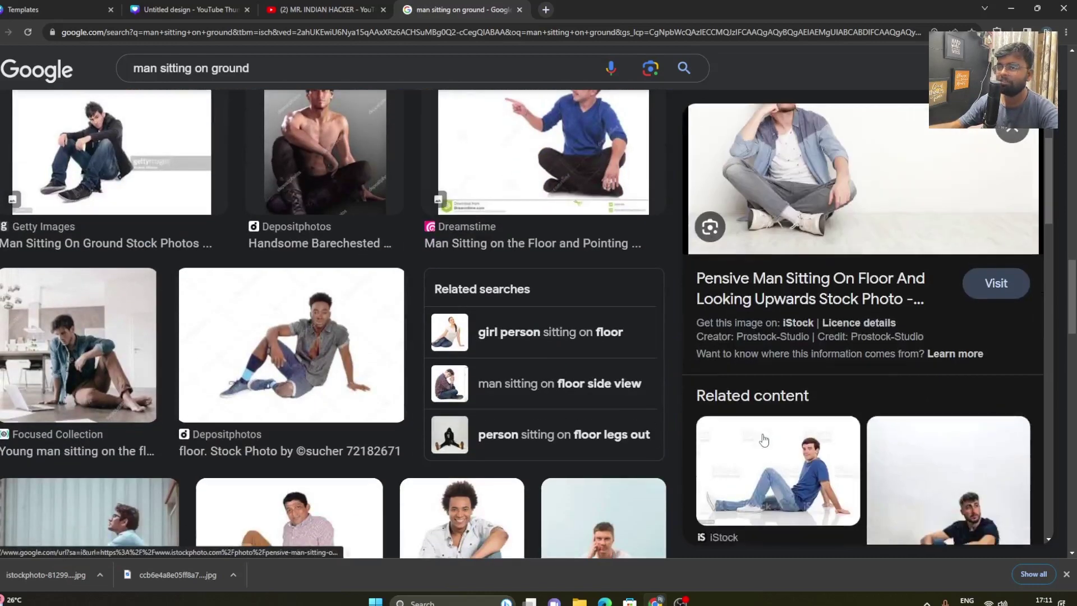
pyautogui.scroll(-4, 766, 439)
pyautogui.click(800, 247)
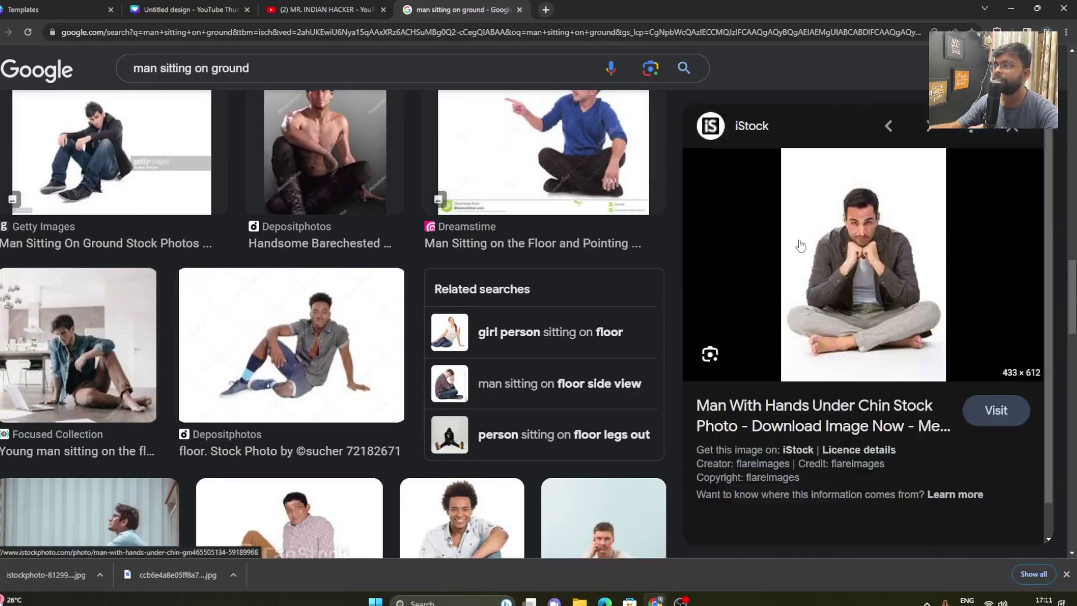
pyautogui.rightClick(844, 251)
pyautogui.click(919, 402)
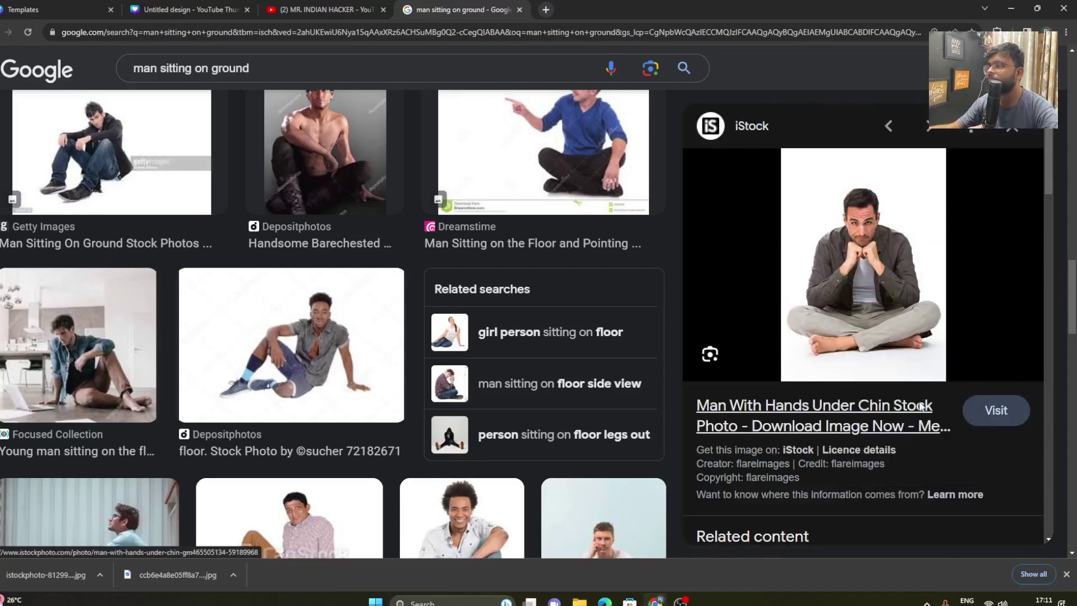
pyautogui.click(760, 382)
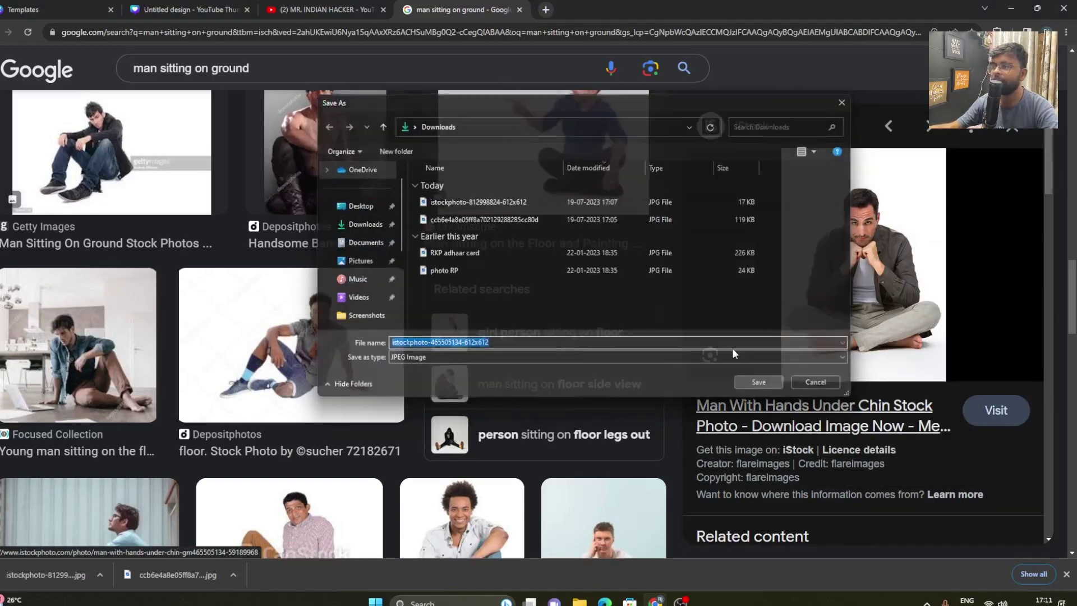
# Step: Switch back to the Canva thumbnail design and delete the cutout of the man looking upwards
pyautogui.click(326, 10)
pyautogui.click(144, 6)
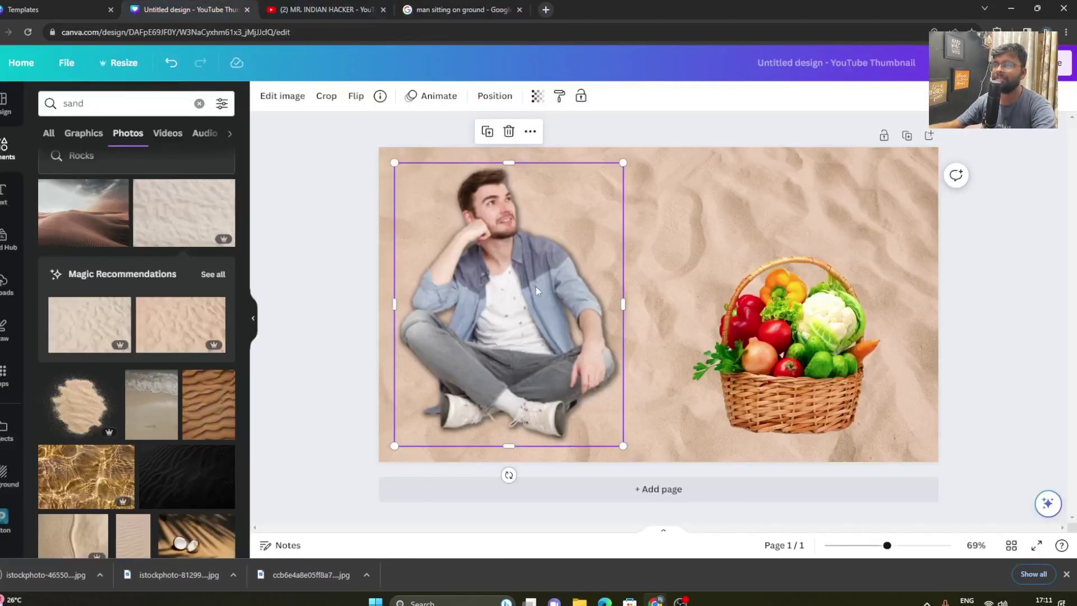
pyautogui.press('Delete')
pyautogui.click(6, 283)
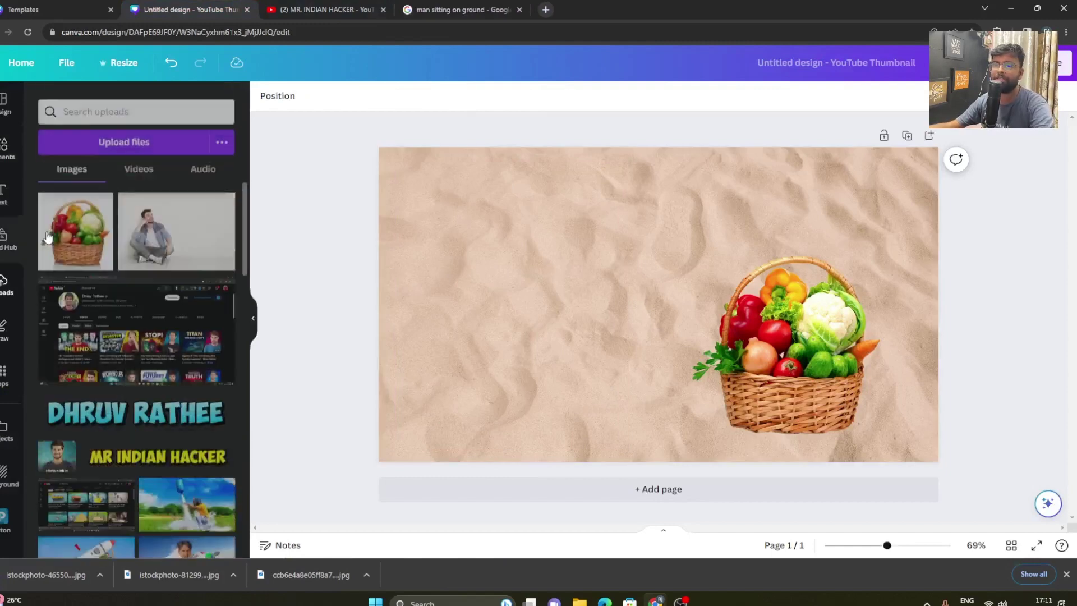
pyautogui.click(86, 138)
pyautogui.click(506, 202)
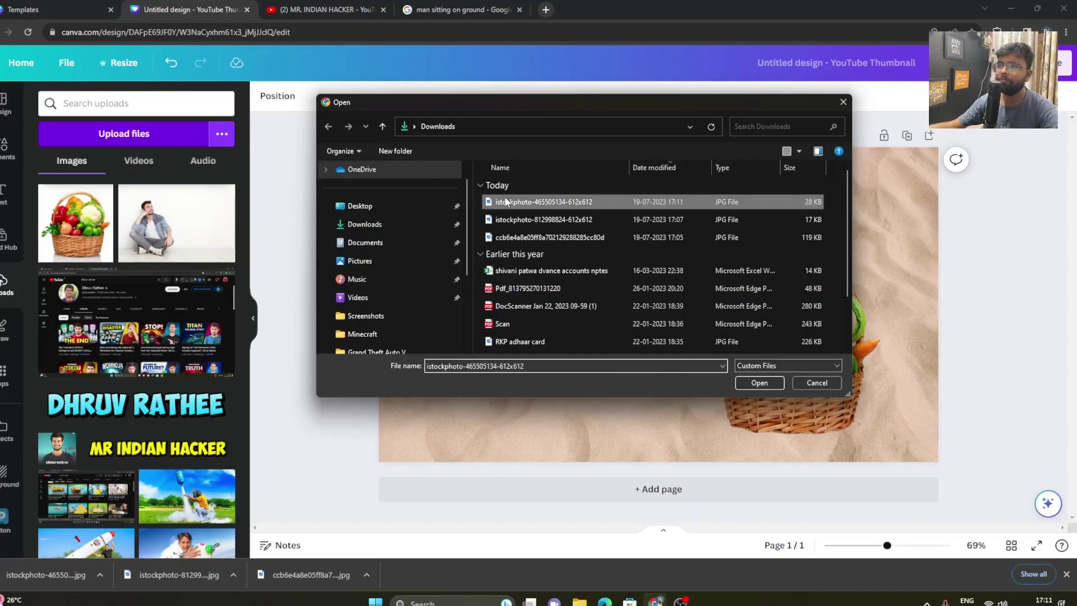
pyautogui.click(758, 383)
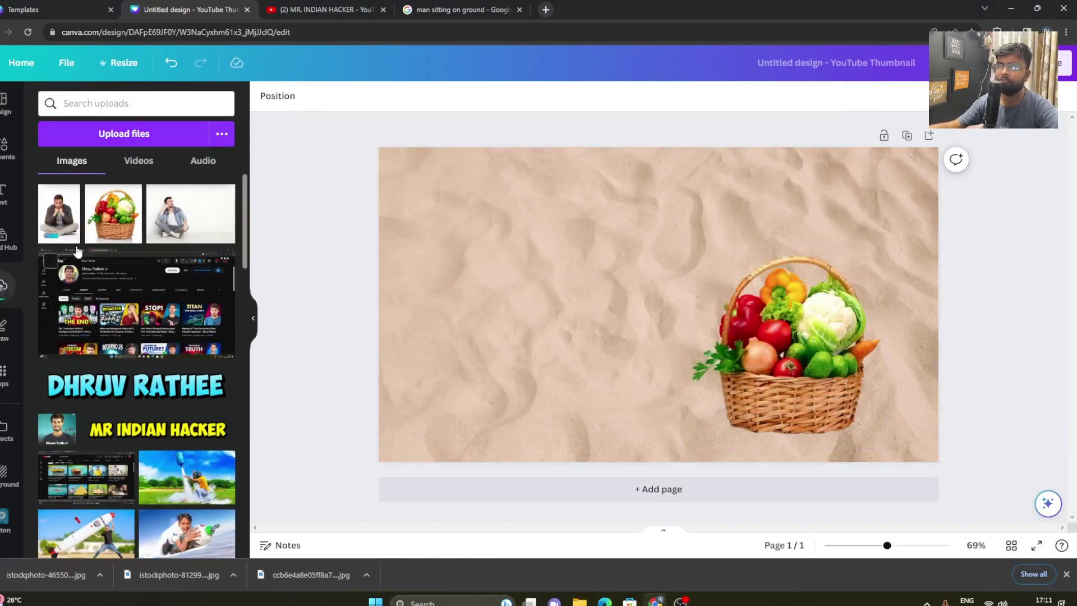
pyautogui.click(62, 230)
# Step: Scale the new man photo to cover the canvas's left half and remove its background
pyautogui.moveTo(594, 396); pyautogui.dragTo(392, 516)
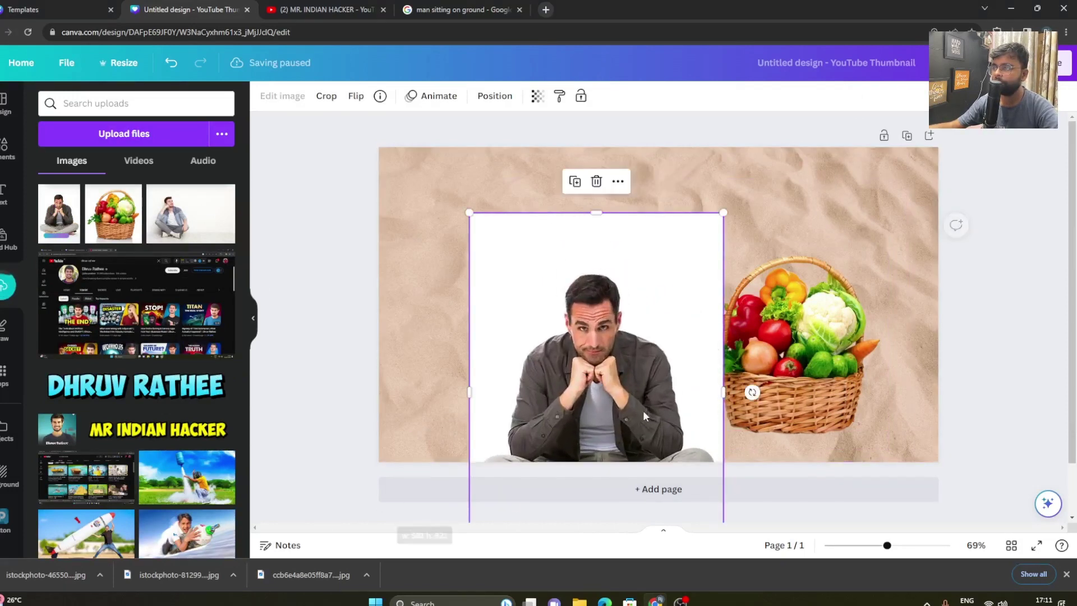
pyautogui.moveTo(562, 404); pyautogui.dragTo(480, 316)
pyautogui.moveTo(643, 486); pyautogui.dragTo(661, 509)
pyautogui.moveTo(541, 382); pyautogui.dragTo(528, 360)
pyautogui.click(297, 96)
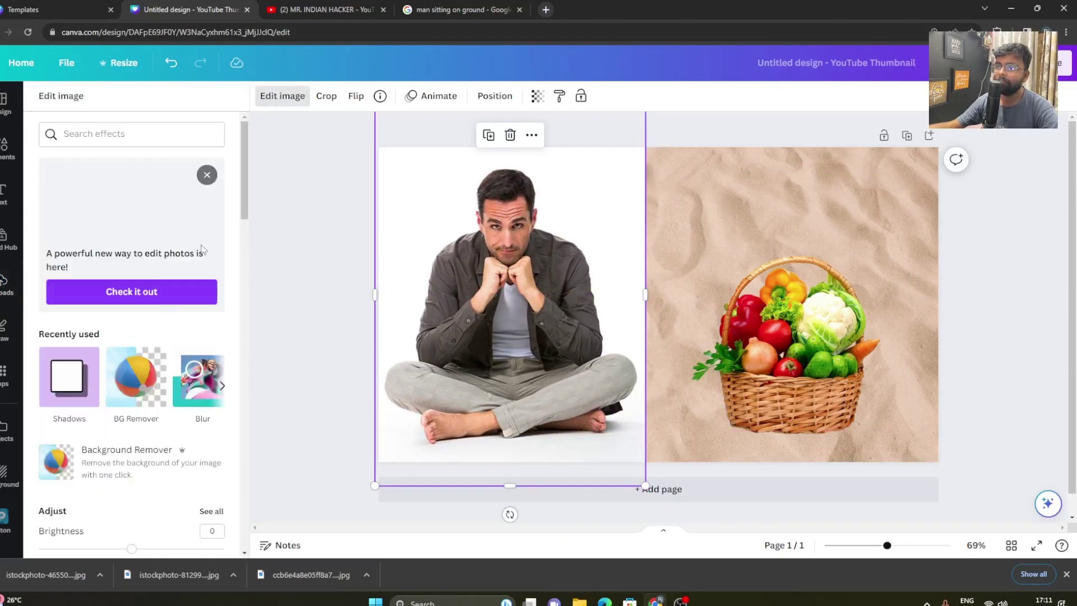
# Step: Shift the vegetable basket slightly left and enlarge it until it nearly reaches the canvas's lower edge
pyautogui.moveTo(781, 359)
pyautogui.mouseDown()
pyautogui.moveTo(800, 360)
pyautogui.moveTo(768, 357)
pyautogui.mouseUp()
pyautogui.click(584, 408)
pyautogui.click(817, 400)
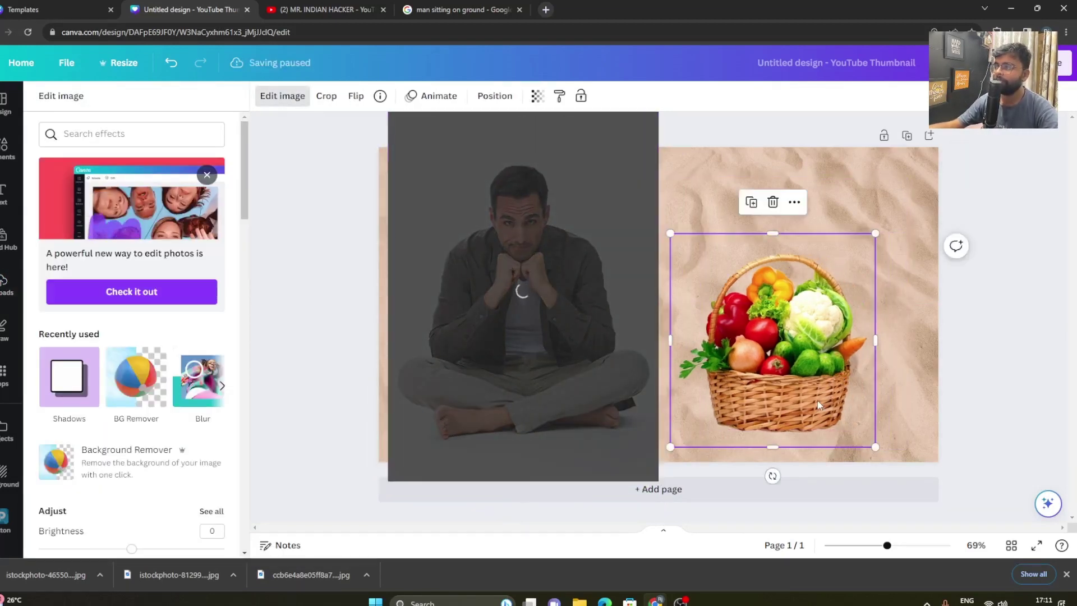
pyautogui.moveTo(874, 446); pyautogui.dragTo(907, 456)
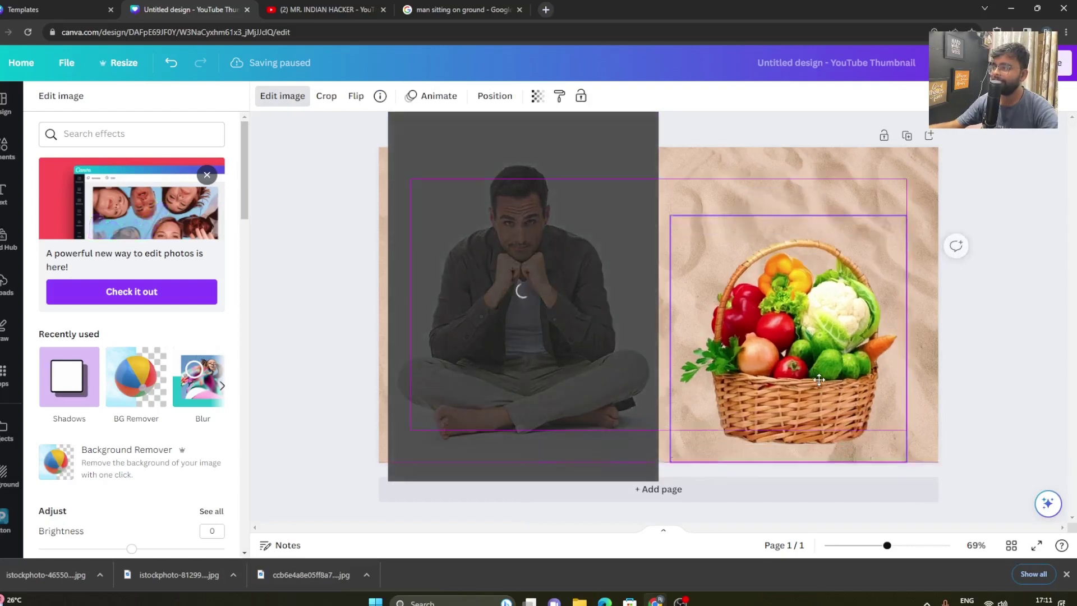
# Step: Search the elements library for "shadows" and limit the results to graphics
pyautogui.click(3, 157)
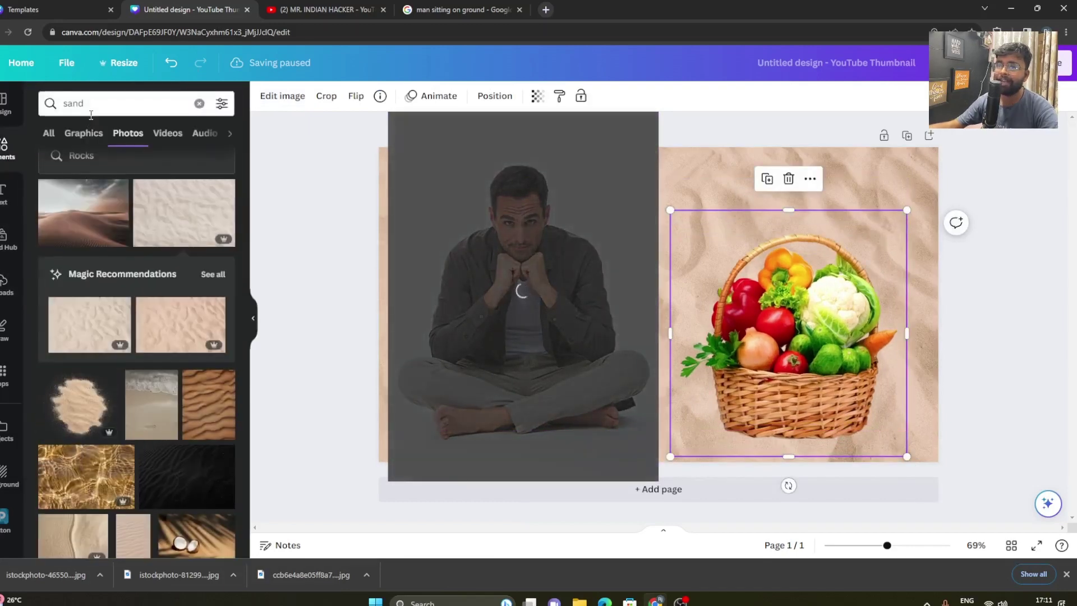
pyautogui.click(94, 108)
pyautogui.click(199, 104)
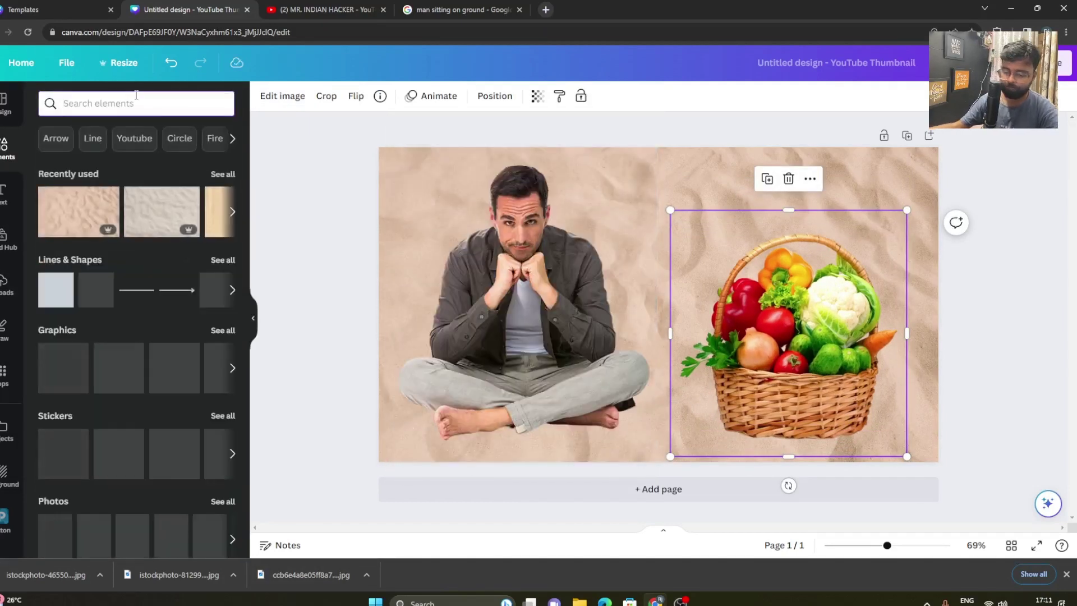
pyautogui.write('shadows\\')
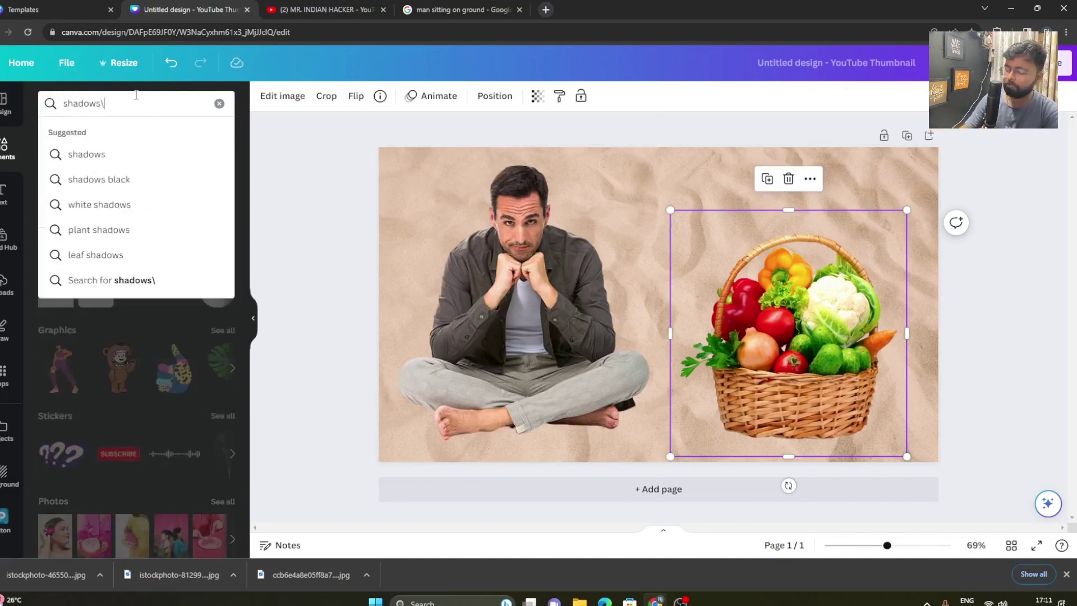
pyautogui.press('Return')
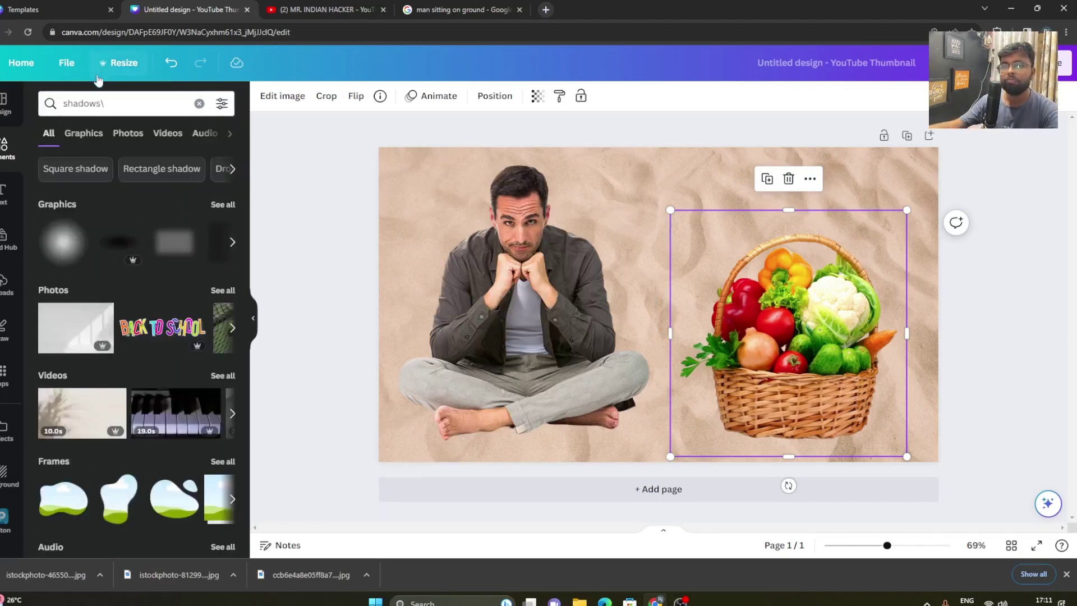
pyautogui.click(86, 138)
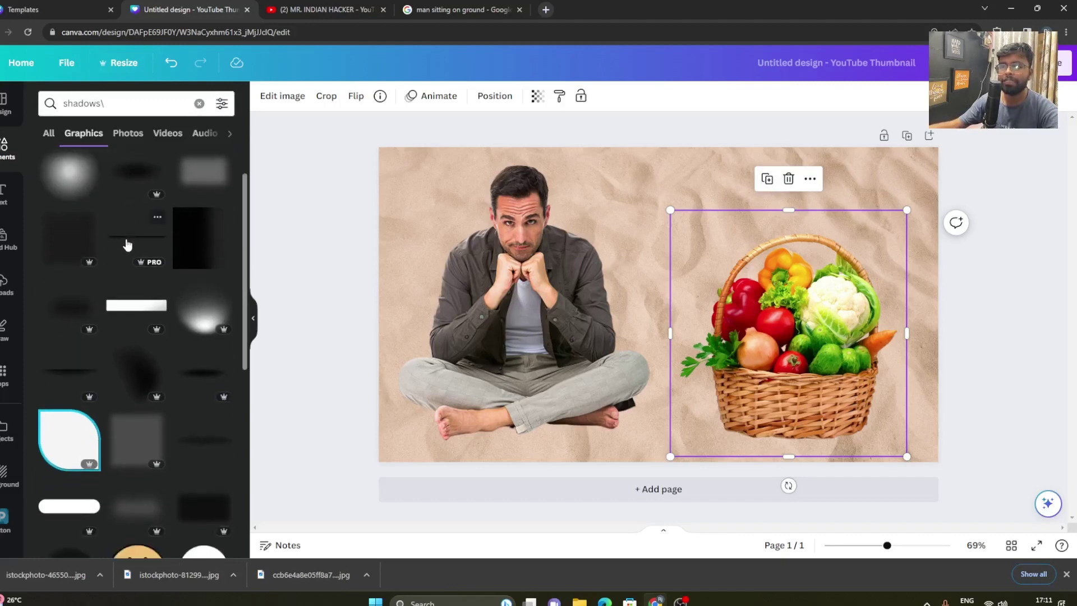
# Step: Add a soft black shadow graphic, place it large beneath the vegetable basket, and raise the basket above it
pyautogui.click(128, 234)
pyautogui.moveTo(594, 338); pyautogui.dragTo(777, 365)
pyautogui.moveTo(781, 409)
pyautogui.mouseDown()
pyautogui.moveTo(782, 385)
pyautogui.moveTo(768, 404)
pyautogui.mouseUp()
pyautogui.moveTo(787, 440); pyautogui.dragTo(787, 404)
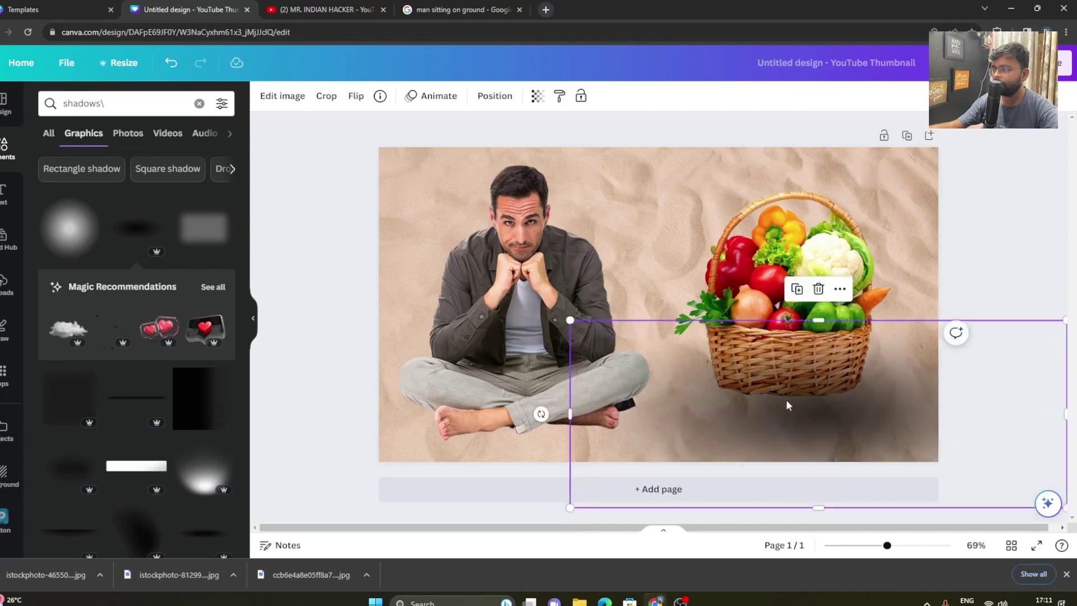
# Step: Send the shadow graphic backward two levels so it lies behind the vegetable basket
pyautogui.rightClick(787, 405)
pyautogui.moveTo(858, 344)
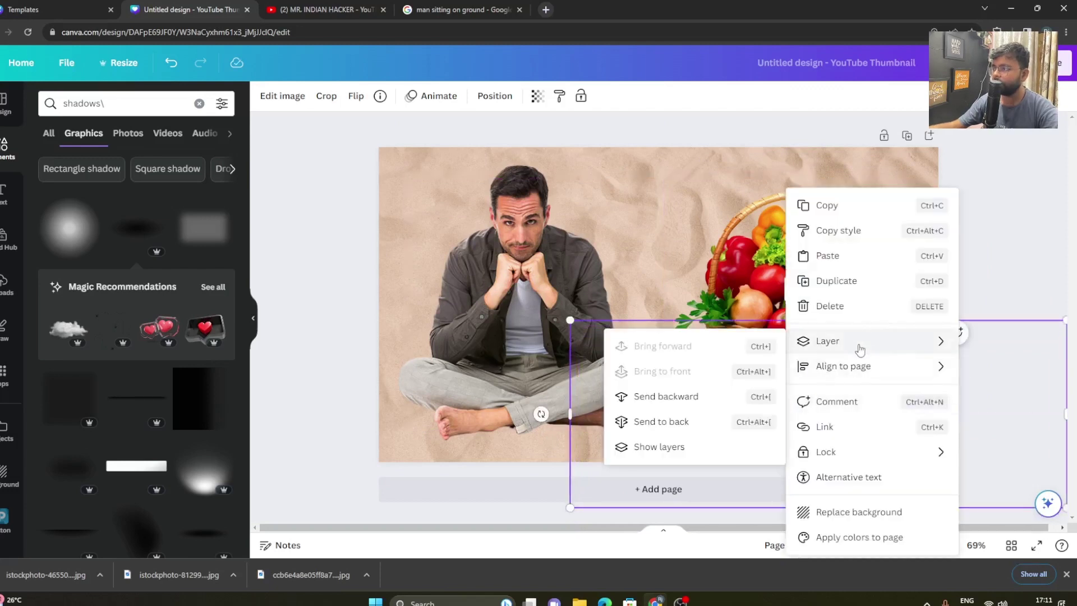
pyautogui.click(707, 396)
pyautogui.rightClick(814, 389)
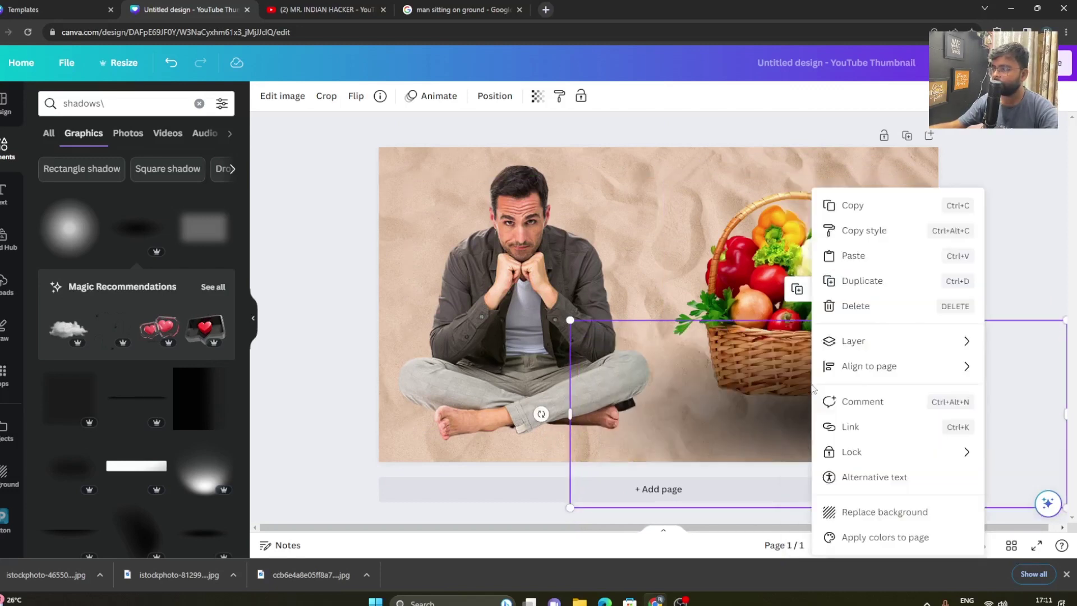
pyautogui.moveTo(855, 348)
pyautogui.click(707, 395)
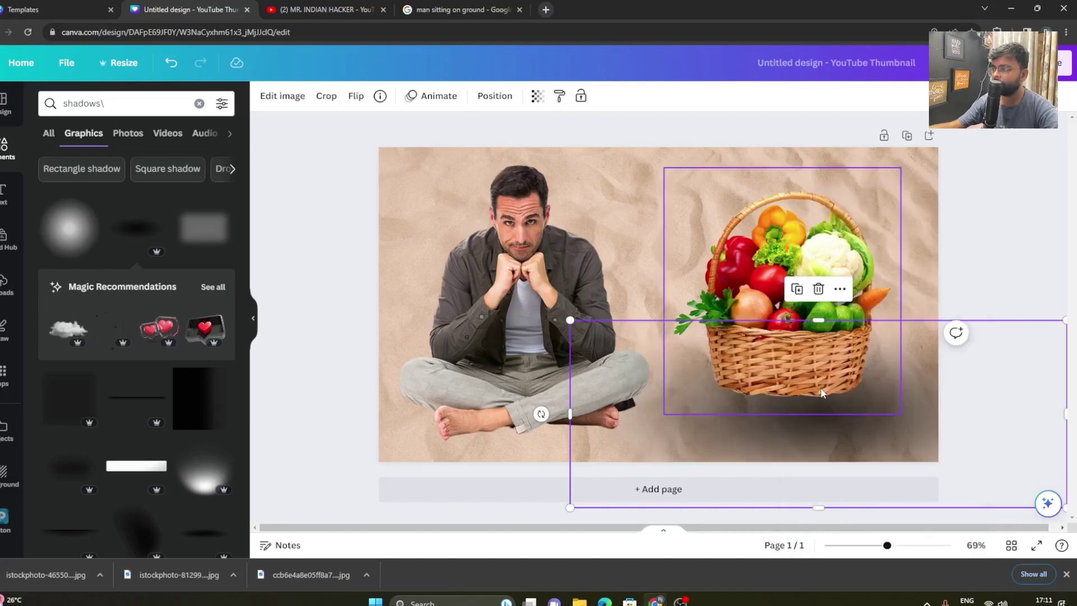
# Step: Nudge the vegetable basket slightly right and down over its shadow, leaving its crop unchanged
pyautogui.click(780, 344)
pyautogui.doubleClick(780, 344)
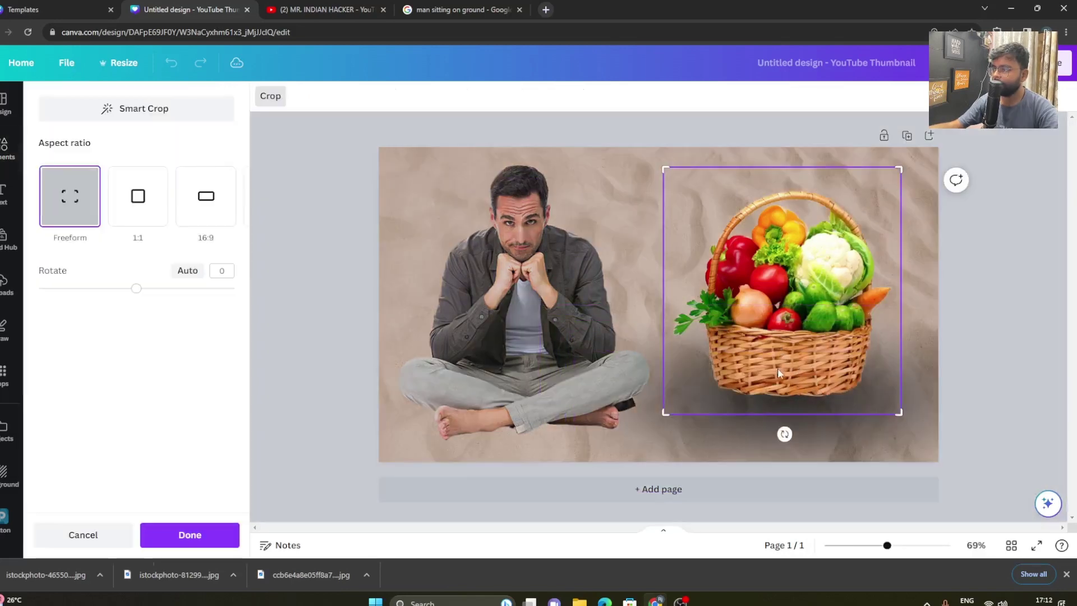
pyautogui.click(955, 238)
pyautogui.moveTo(824, 334); pyautogui.dragTo(830, 341)
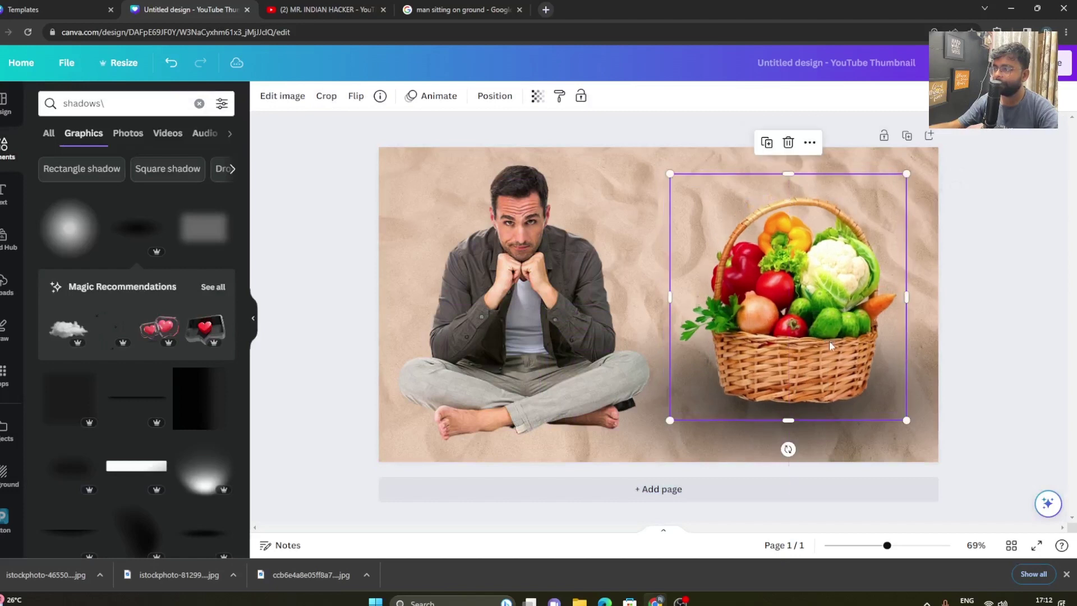
# Step: Enlarge the sitting man cutout and position it with his head near the canvas's upper edge and feet at the lower edge
pyautogui.moveTo(658, 384); pyautogui.dragTo(650, 390)
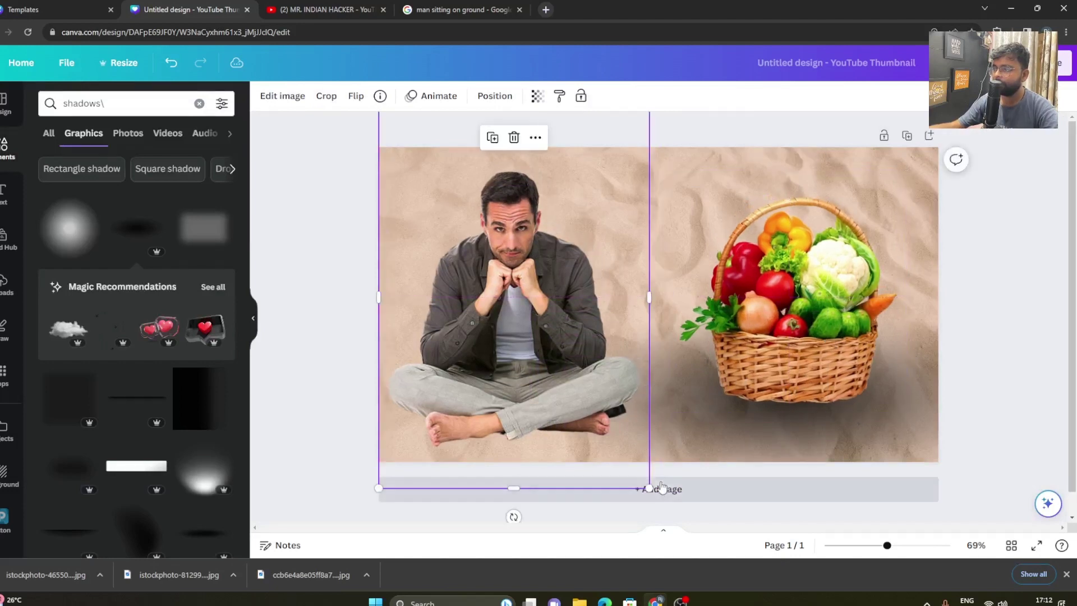
pyautogui.moveTo(650, 487); pyautogui.dragTo(710, 536)
pyautogui.moveTo(584, 394); pyautogui.dragTo(574, 364)
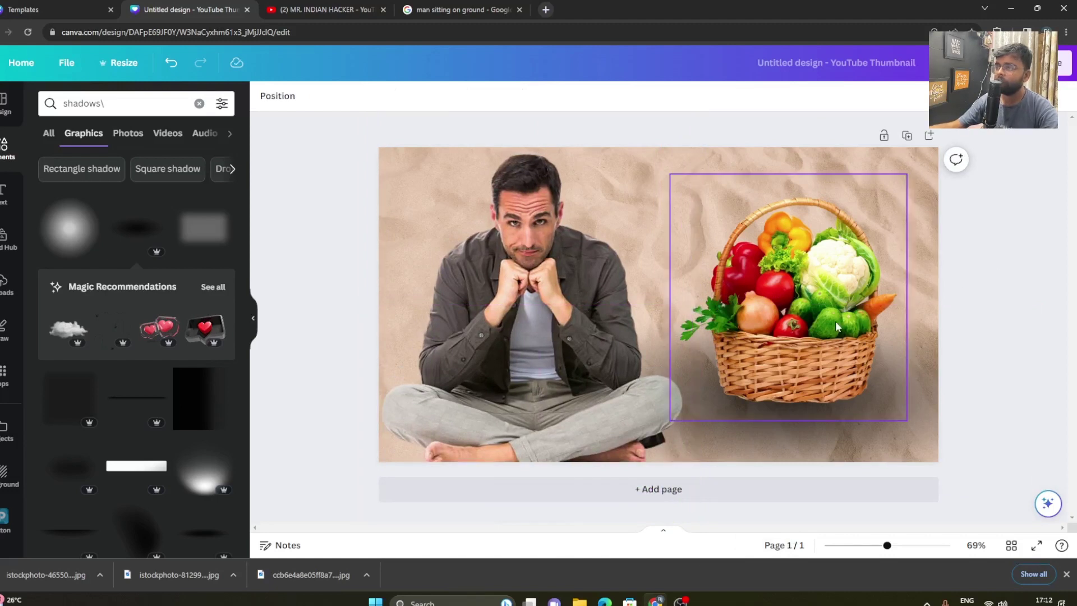
# Step: Move the vegetable basket a little further down and right, away from the man's knee
pyautogui.moveTo(836, 321); pyautogui.dragTo(847, 336)
pyautogui.scroll(-4, 112, 311)
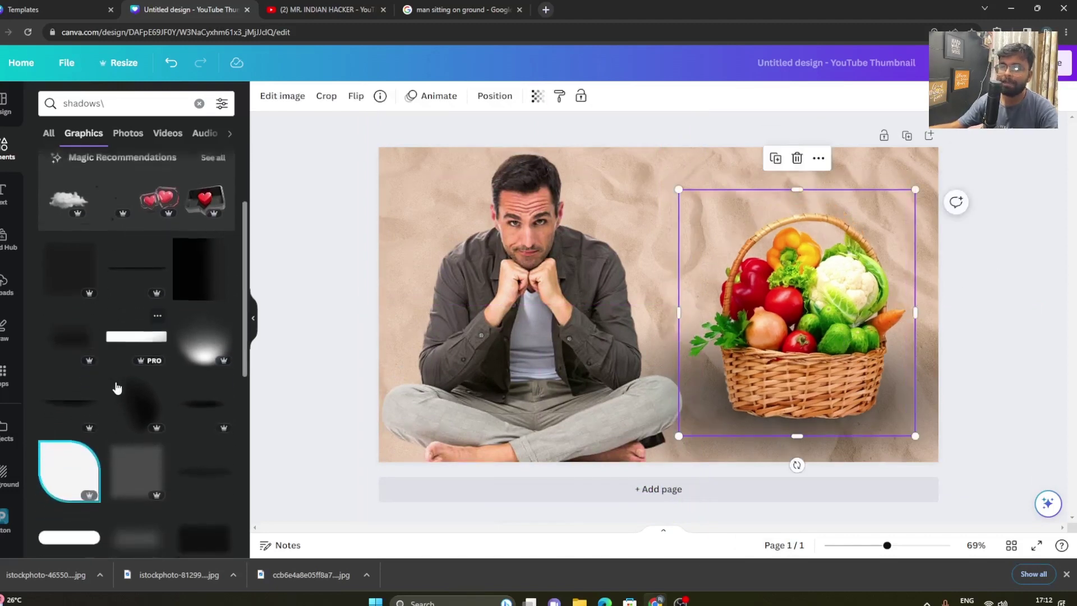
# Step: Add a dark blurred flat shadow from the shadow graphics, shrink it and place it under the vegetable basket
pyautogui.click(192, 301)
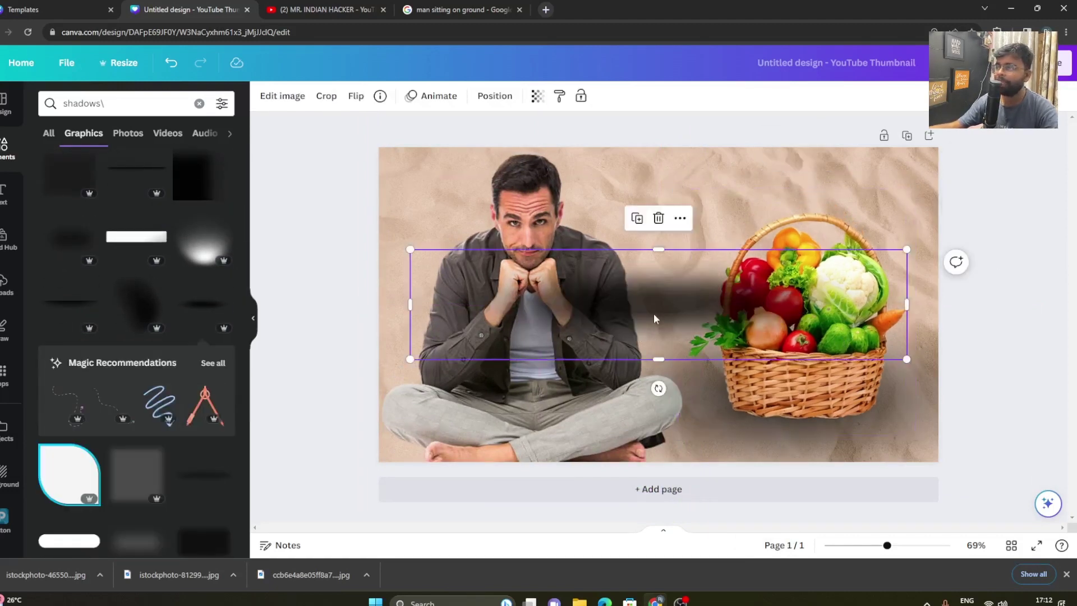
pyautogui.moveTo(654, 313); pyautogui.dragTo(811, 442)
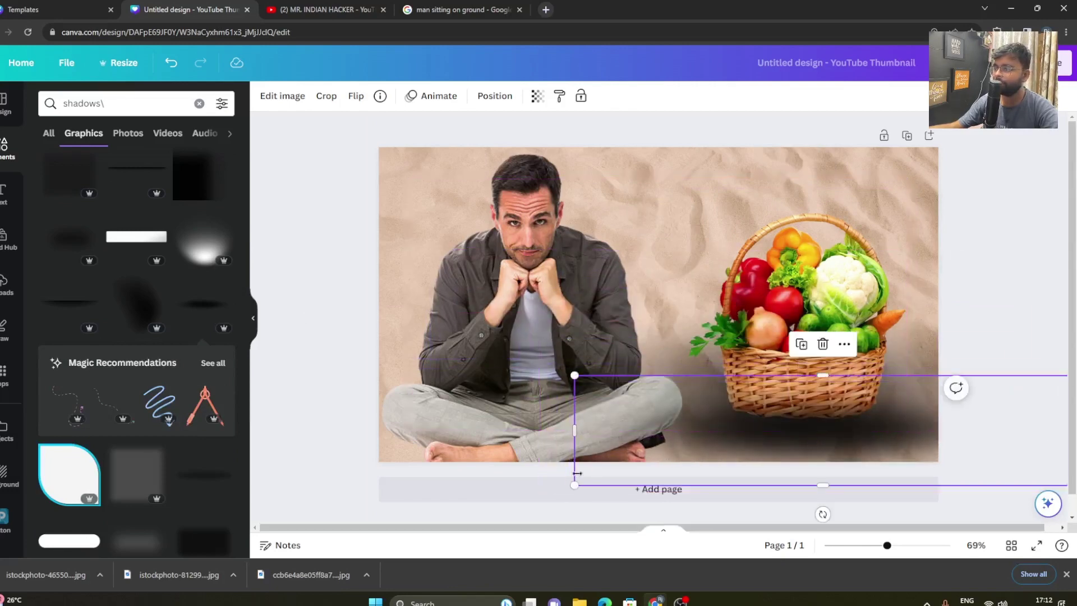
pyautogui.moveTo(574, 486); pyautogui.dragTo(671, 456)
pyautogui.moveTo(808, 424)
pyautogui.mouseDown()
pyautogui.moveTo(792, 442)
pyautogui.moveTo(797, 431)
pyautogui.mouseUp()
pyautogui.click(1005, 270)
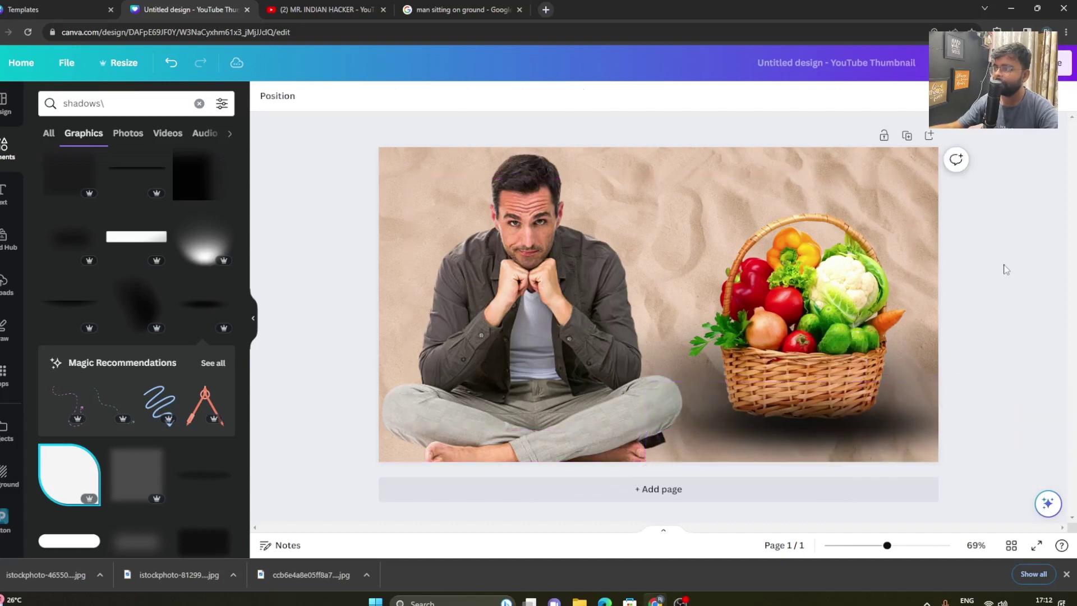
# Step: Add a narrower, darker oval shadow from the shadow graphics, shrink it and place it at the basket's lower right
pyautogui.scroll(-5, 124, 387)
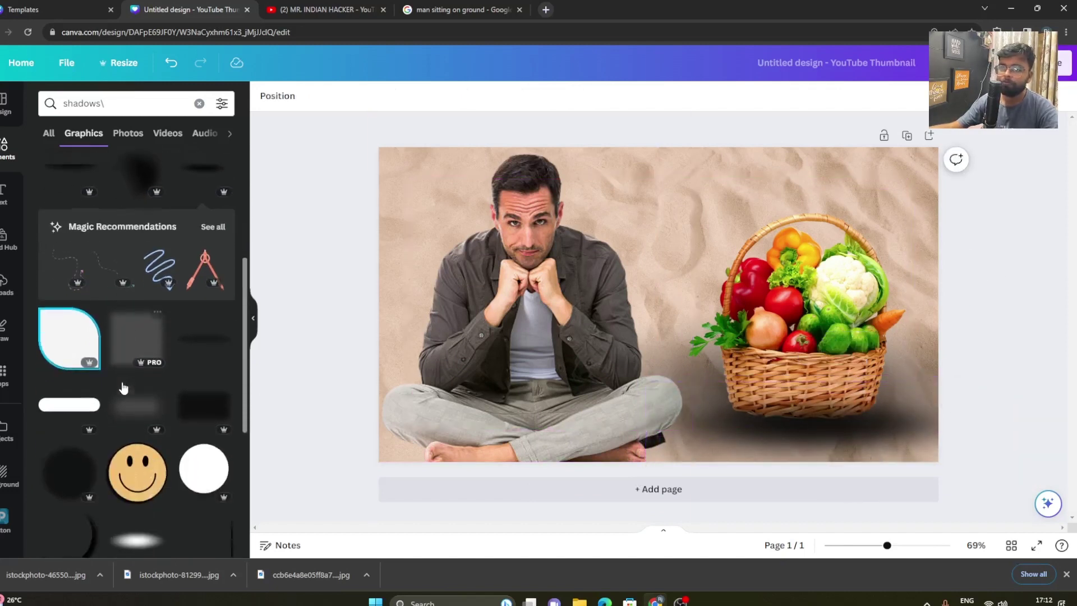
pyautogui.scroll(-3, 124, 387)
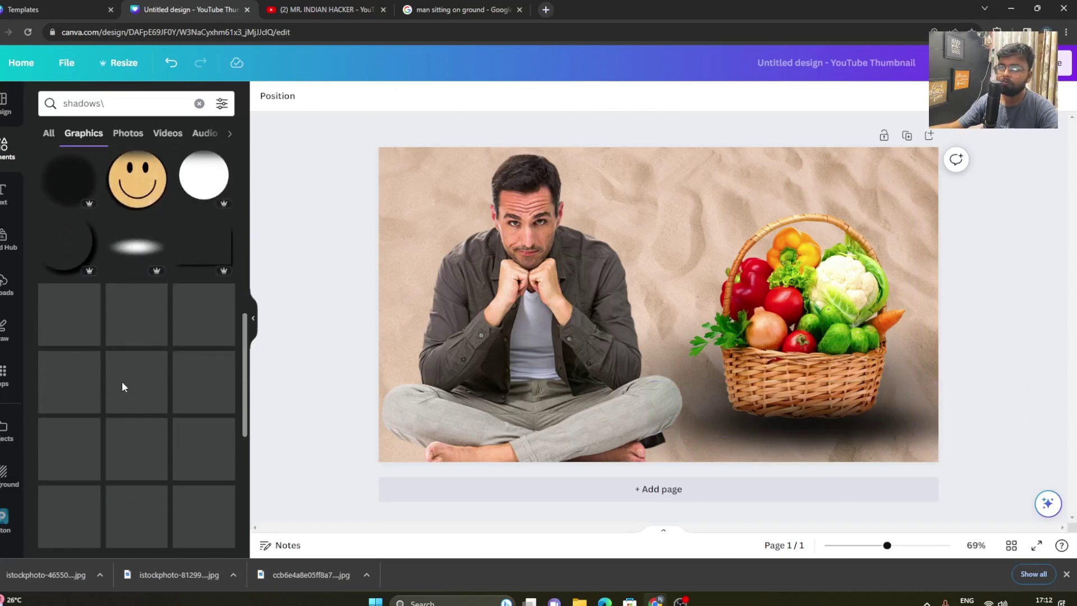
pyautogui.scroll(-1, 123, 388)
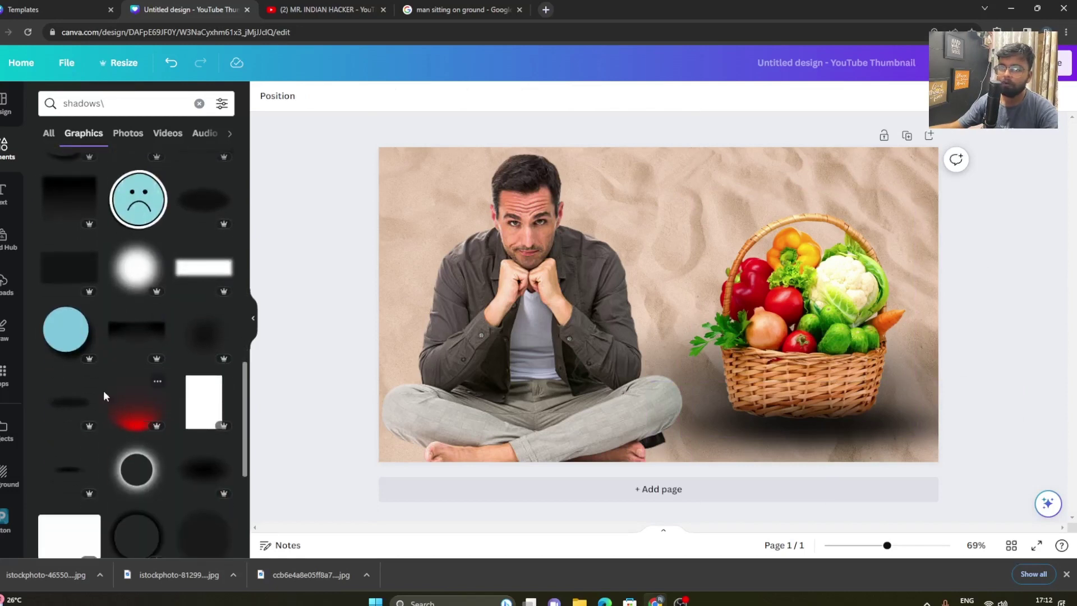
pyautogui.click(80, 470)
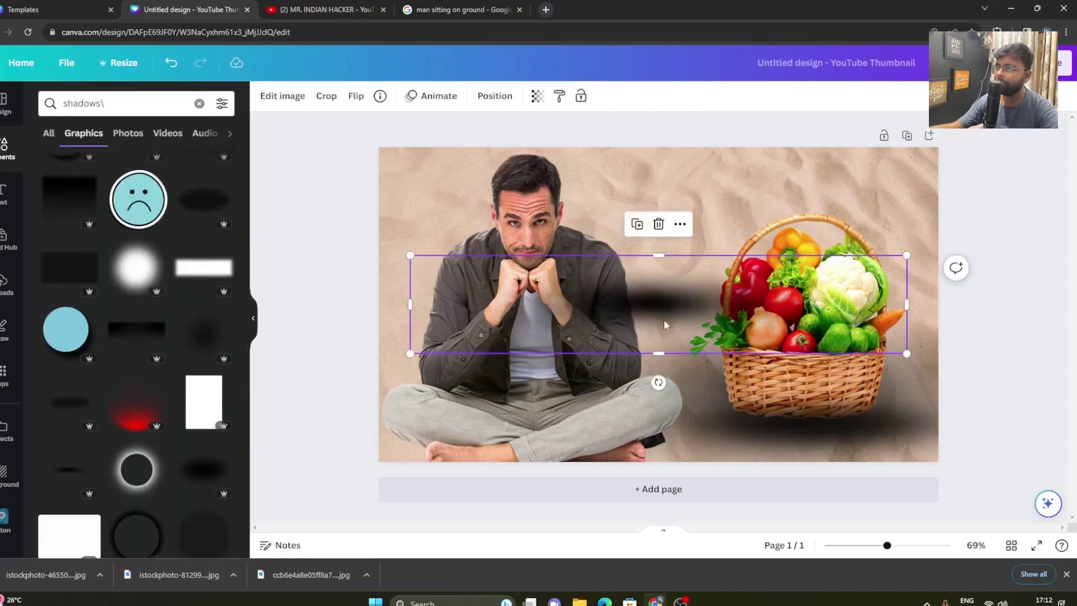
pyautogui.moveTo(665, 324); pyautogui.dragTo(877, 429)
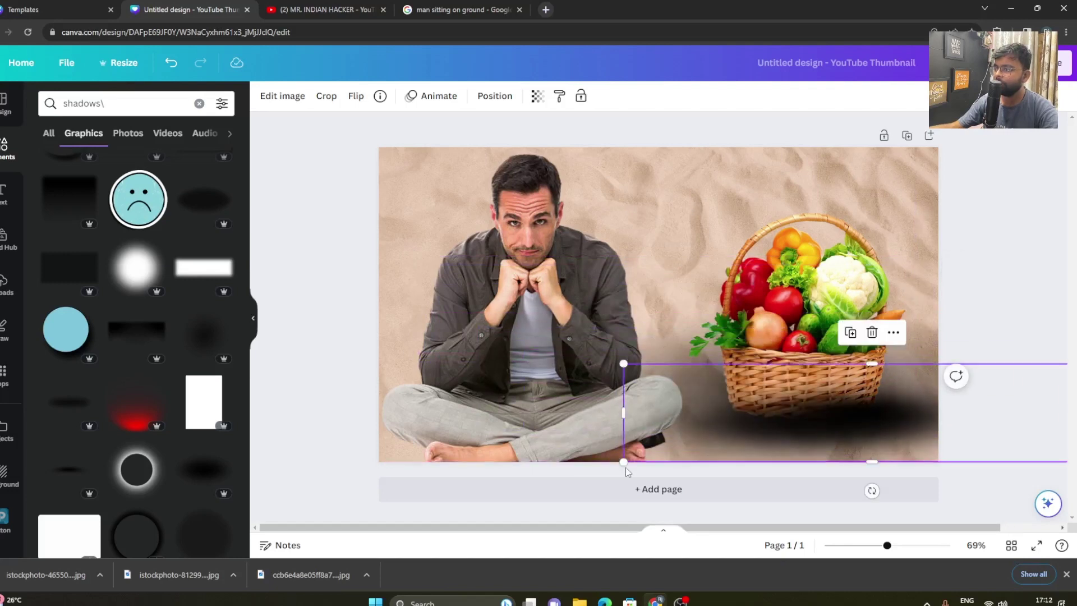
pyautogui.moveTo(626, 469); pyautogui.dragTo(716, 441)
pyautogui.moveTo(866, 409); pyautogui.dragTo(856, 423)
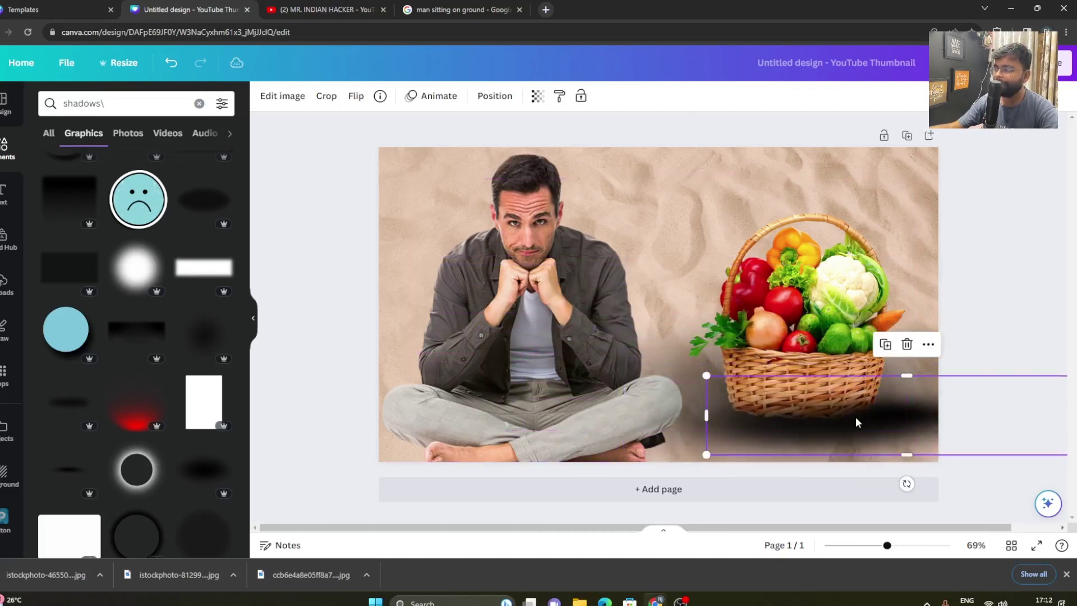
pyautogui.moveTo(921, 404)
pyautogui.mouseDown()
pyautogui.moveTo(929, 395)
pyautogui.moveTo(908, 393)
pyautogui.mouseUp()
# Step: Send both new shadow graphics backward so they lie behind the vegetable basket
pyautogui.rightClick(907, 396)
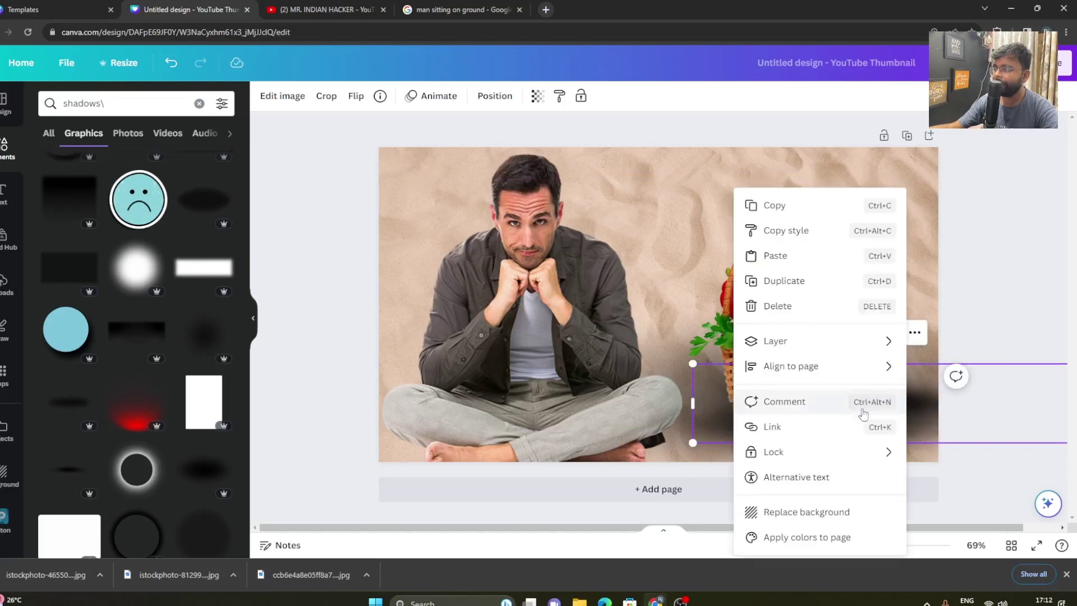
pyautogui.moveTo(805, 343)
pyautogui.click(671, 395)
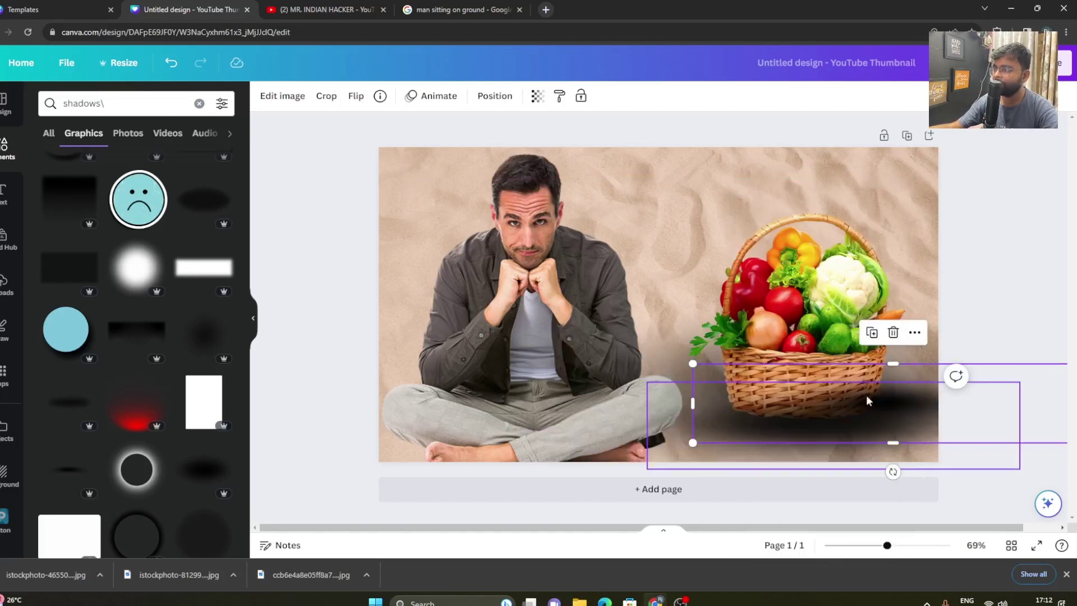
pyautogui.rightClick(895, 401)
pyautogui.moveTo(910, 343)
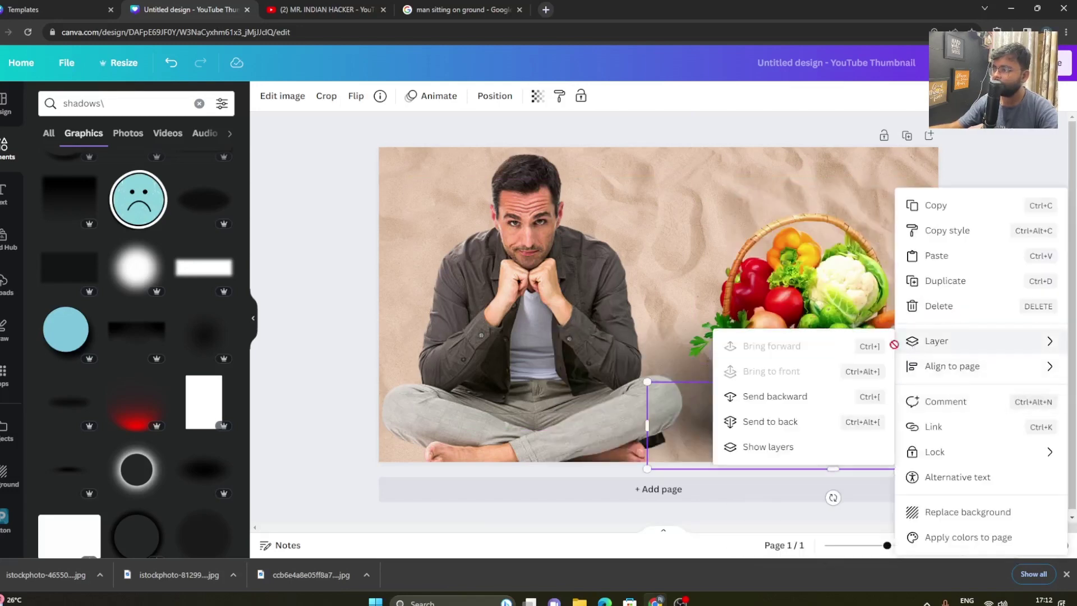
pyautogui.click(786, 396)
pyautogui.moveTo(913, 401)
pyautogui.mouseDown()
pyautogui.moveTo(875, 416)
pyautogui.moveTo(897, 387)
pyautogui.mouseUp()
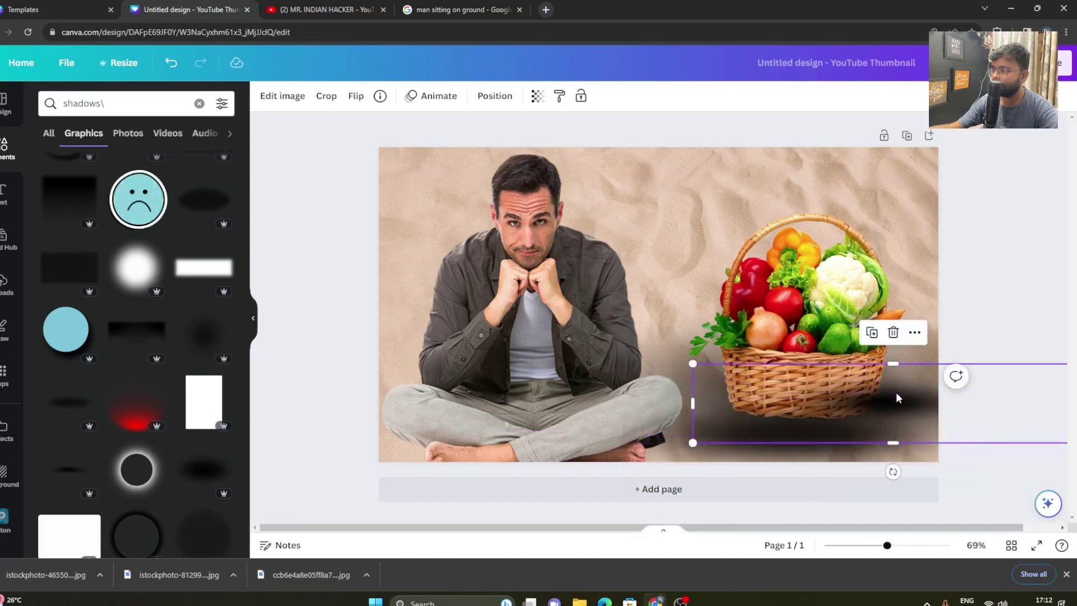
pyautogui.rightClick(897, 392)
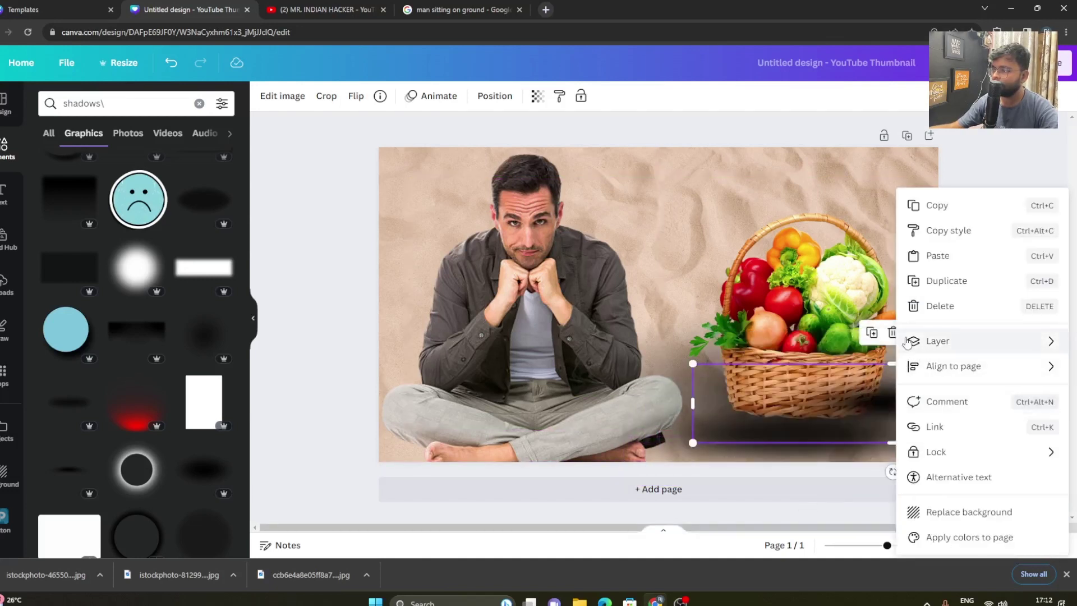
pyautogui.moveTo(931, 340)
pyautogui.click(824, 401)
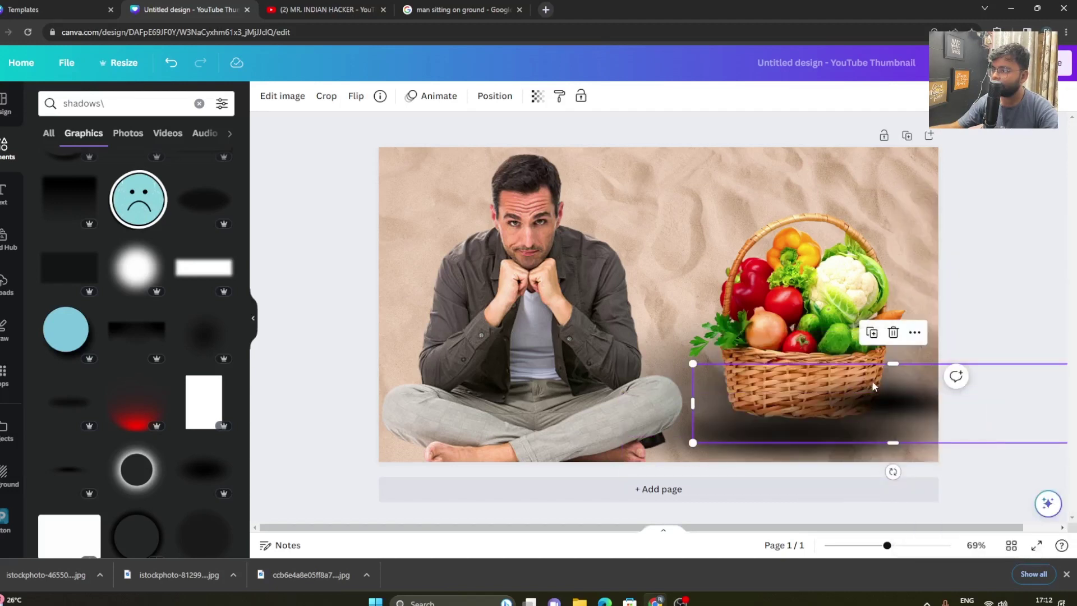
# Step: Reposition the two shadows so they sit close beneath the basket's base and extend to its right
pyautogui.moveTo(876, 387); pyautogui.dragTo(887, 380)
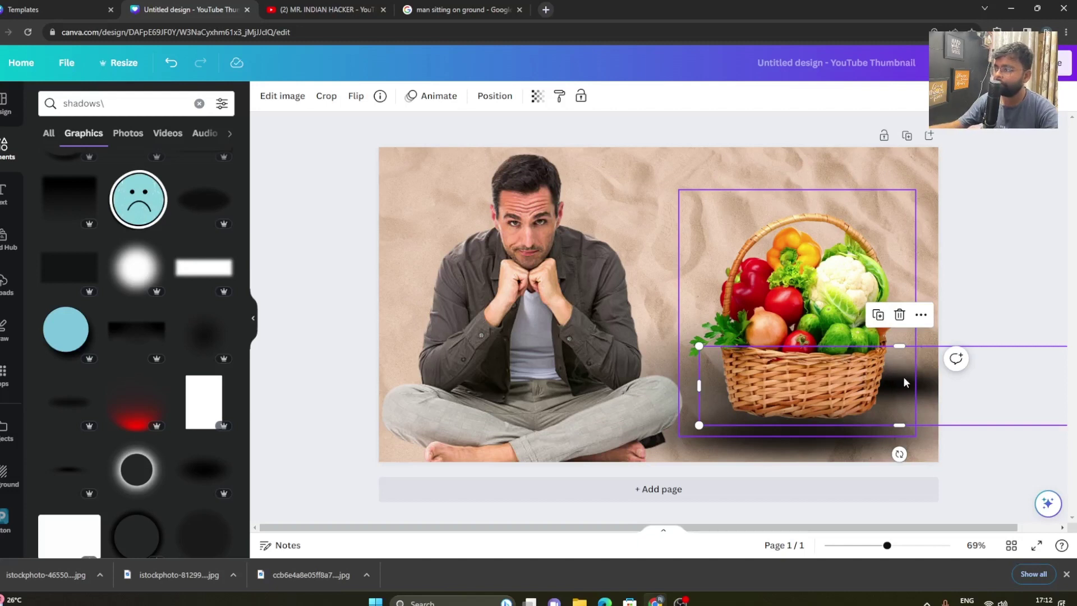
pyautogui.moveTo(903, 376); pyautogui.dragTo(898, 393)
pyautogui.moveTo(852, 443)
pyautogui.mouseDown()
pyautogui.moveTo(859, 436)
pyautogui.moveTo(825, 456)
pyautogui.moveTo(839, 432)
pyautogui.mouseUp()
pyautogui.click(963, 282)
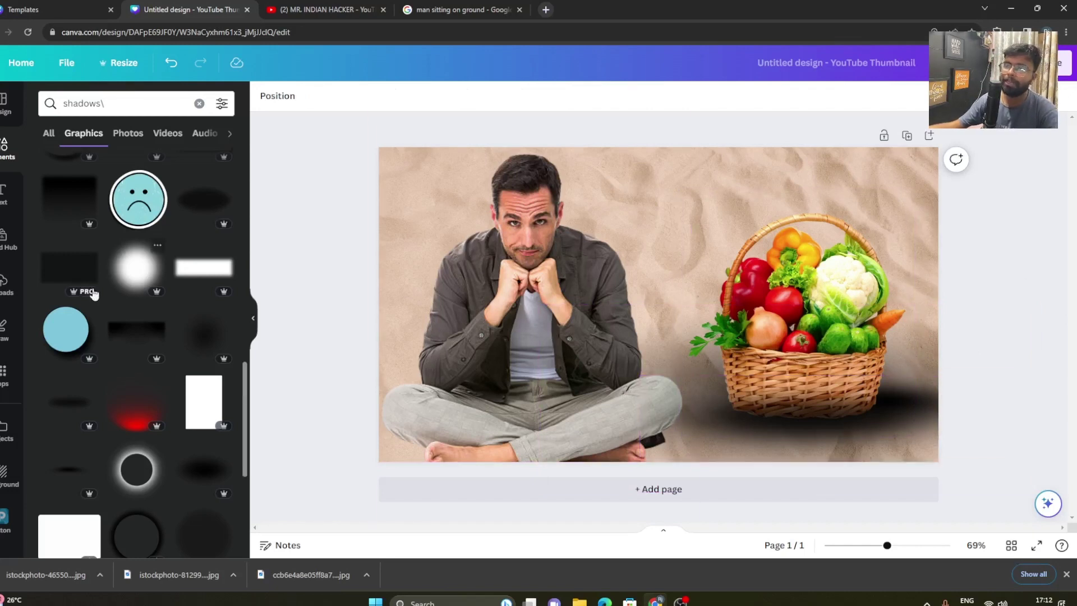
# Step: Add another narrow dark oval shadow and place it beneath the left side of the vegetable basket
pyautogui.click(65, 475)
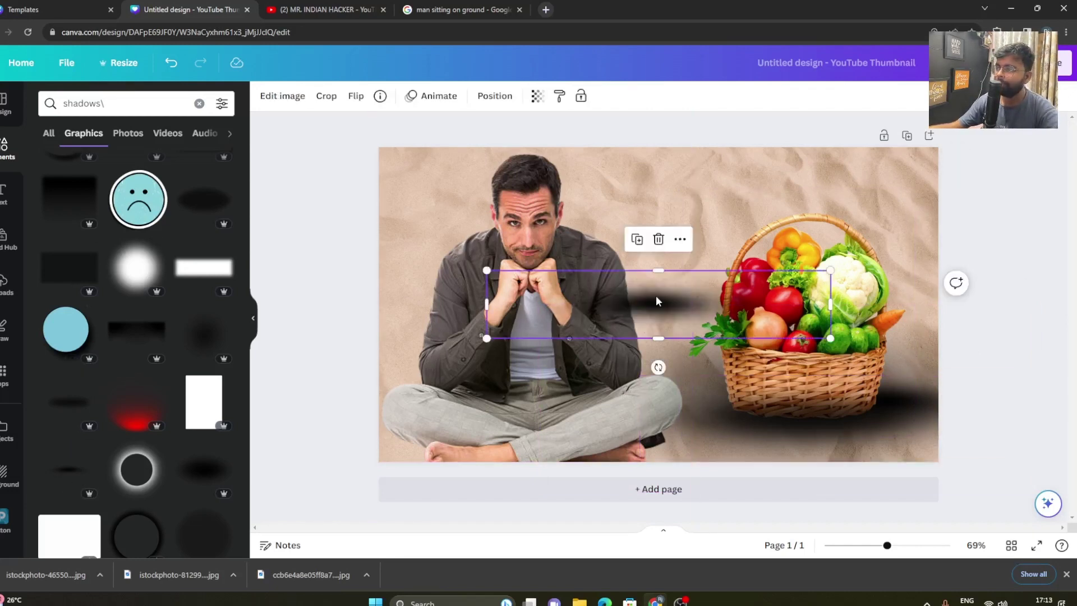
pyautogui.moveTo(656, 296); pyautogui.dragTo(749, 396)
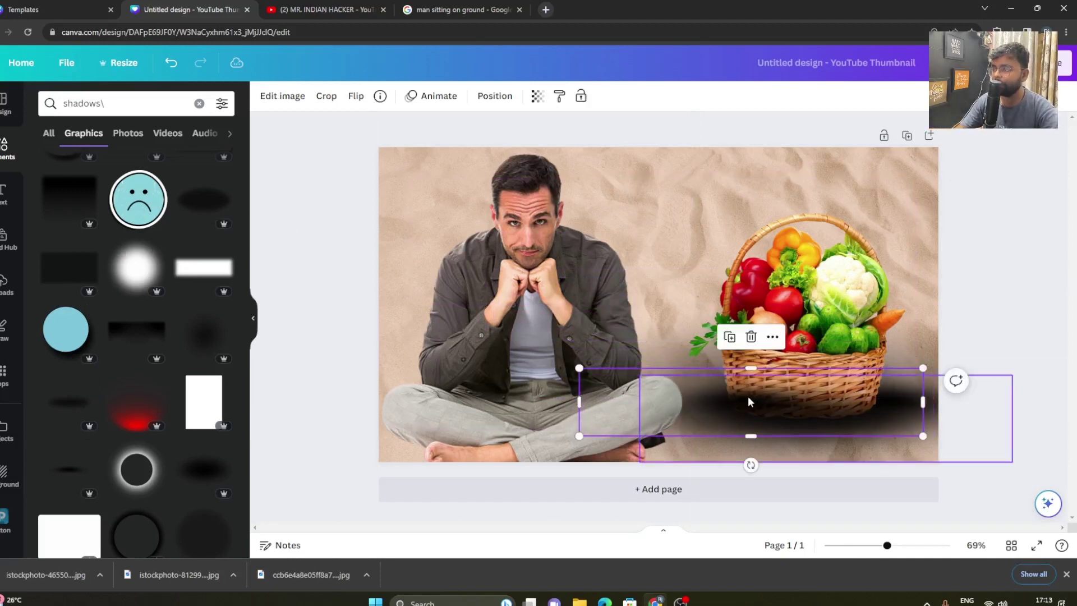
pyautogui.click(1000, 286)
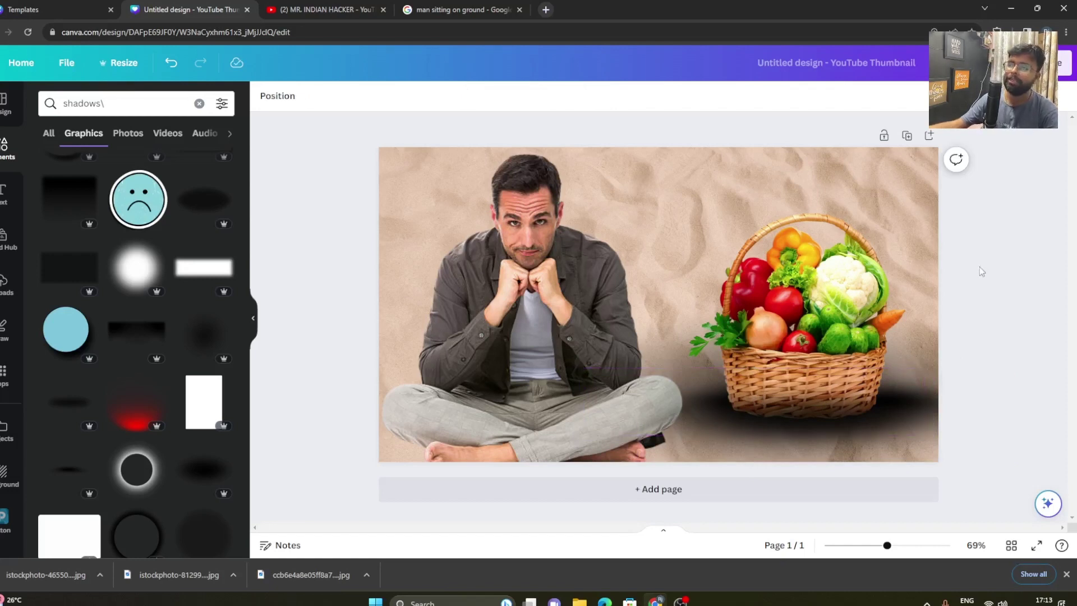
# Step: Shift the man slightly up and left, and lay a soft flat shadow and its duplicate behind his feet at the canvas's lower edge
pyautogui.moveTo(575, 307); pyautogui.dragTo(561, 302)
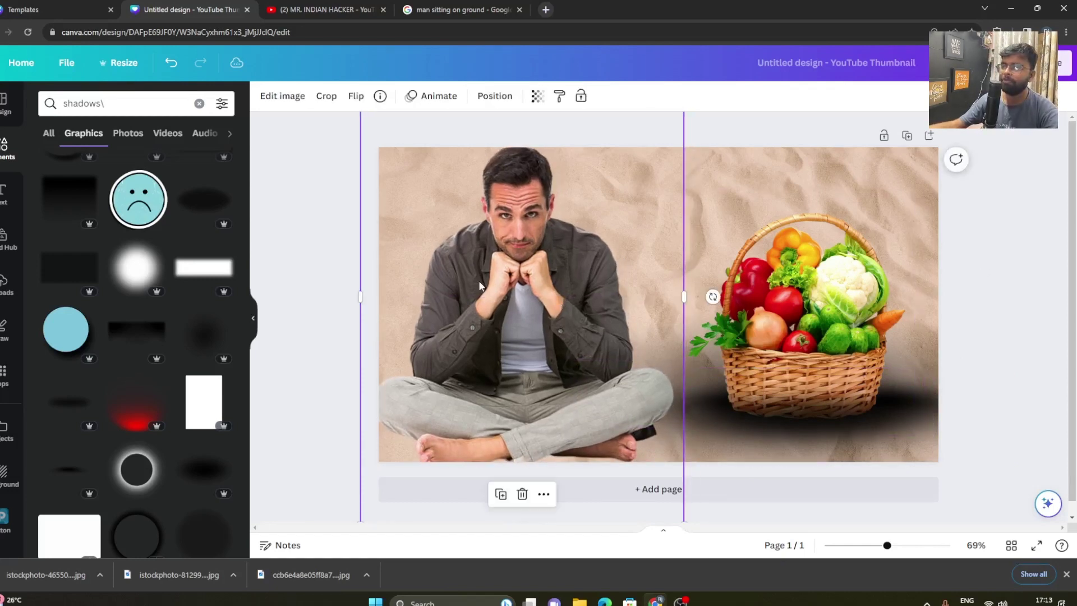
pyautogui.click(62, 410)
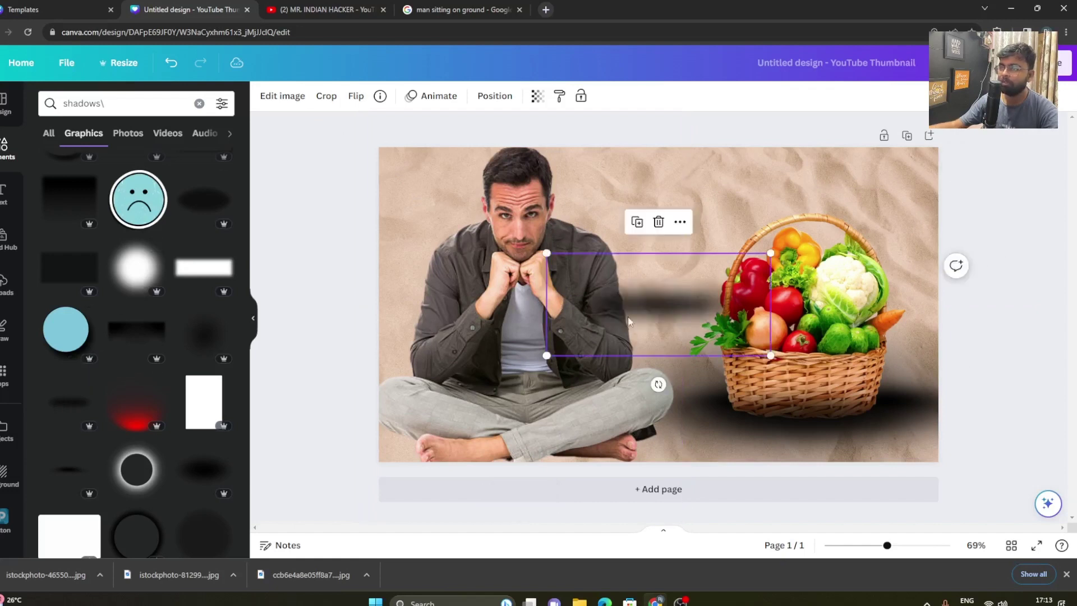
pyautogui.moveTo(628, 316); pyautogui.dragTo(664, 446)
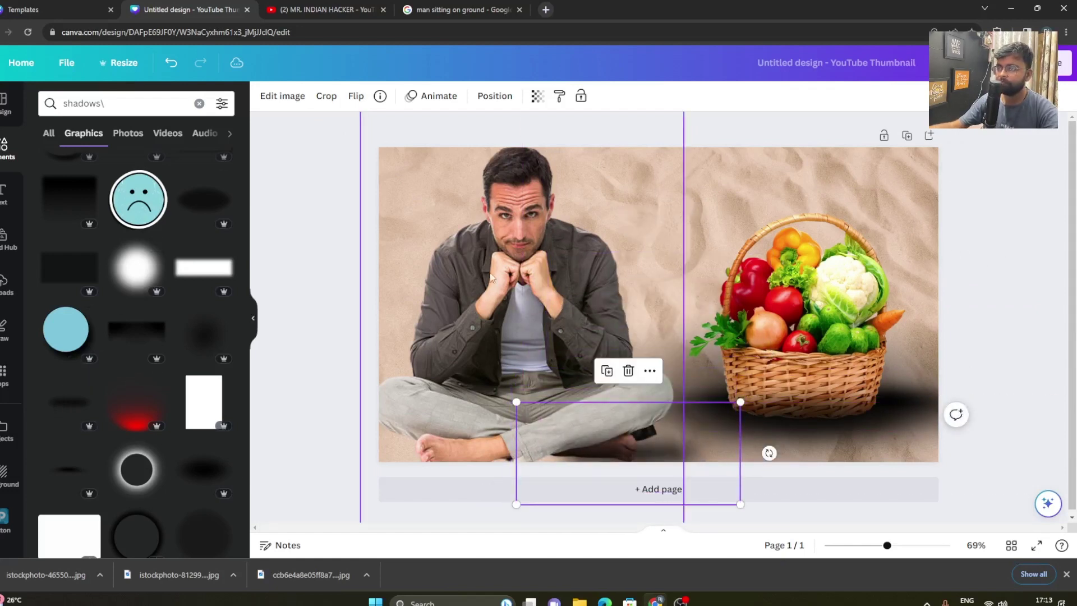
pyautogui.click(607, 371)
pyautogui.moveTo(604, 435); pyautogui.dragTo(409, 446)
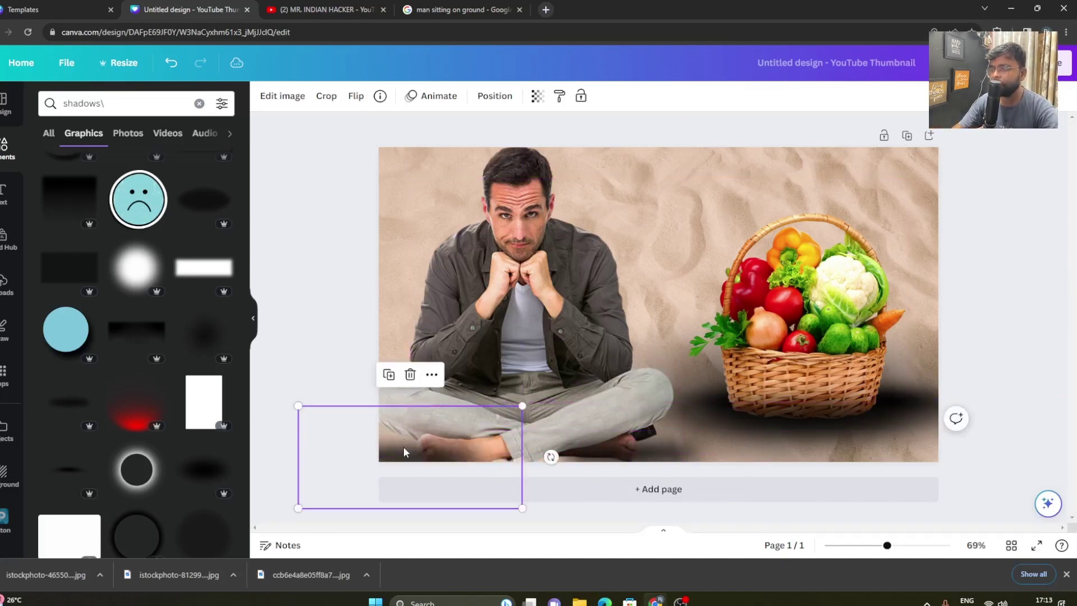
pyautogui.hotkey('ctrl', '[')
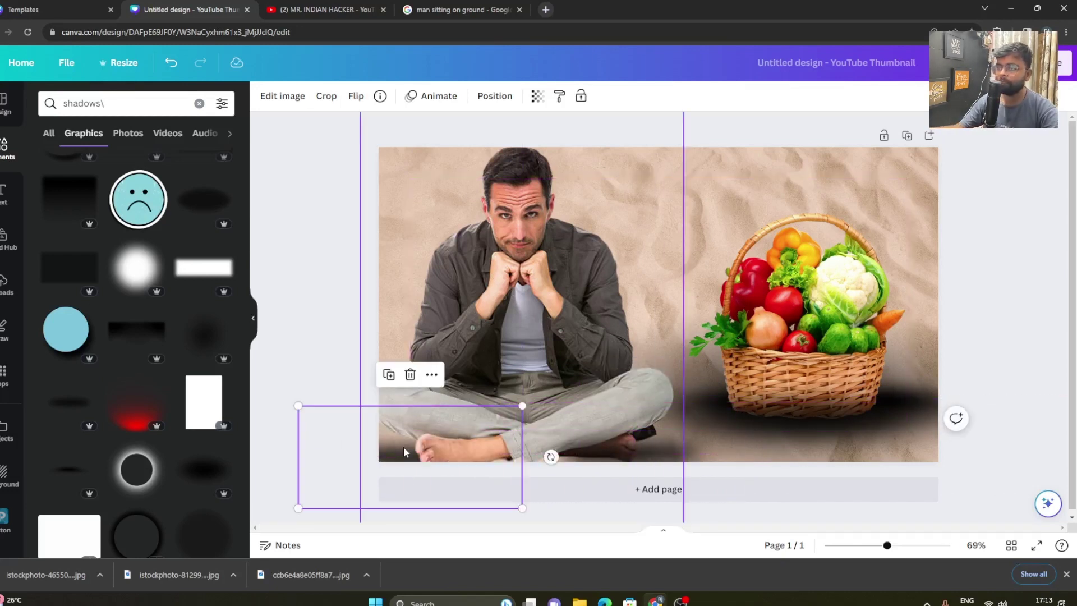
# Step: Scale the sitting man down slightly and reposition him with his head and feet just inside the canvas edges
pyautogui.click(1039, 234)
pyautogui.click(518, 232)
pyautogui.moveTo(518, 233); pyautogui.dragTo(528, 275)
pyautogui.moveTo(426, 143); pyautogui.dragTo(434, 224)
pyautogui.moveTo(540, 189); pyautogui.dragTo(540, 255)
pyautogui.moveTo(519, 330); pyautogui.dragTo(499, 223)
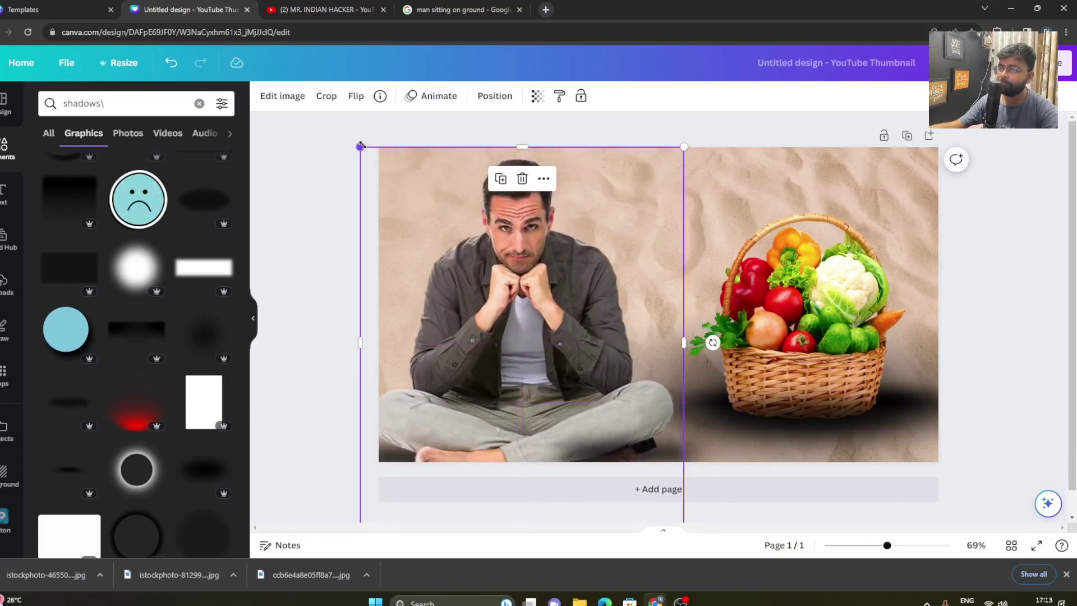
pyautogui.moveTo(361, 146); pyautogui.dragTo(376, 163)
pyautogui.moveTo(423, 221); pyautogui.dragTo(410, 204)
pyautogui.click(1037, 275)
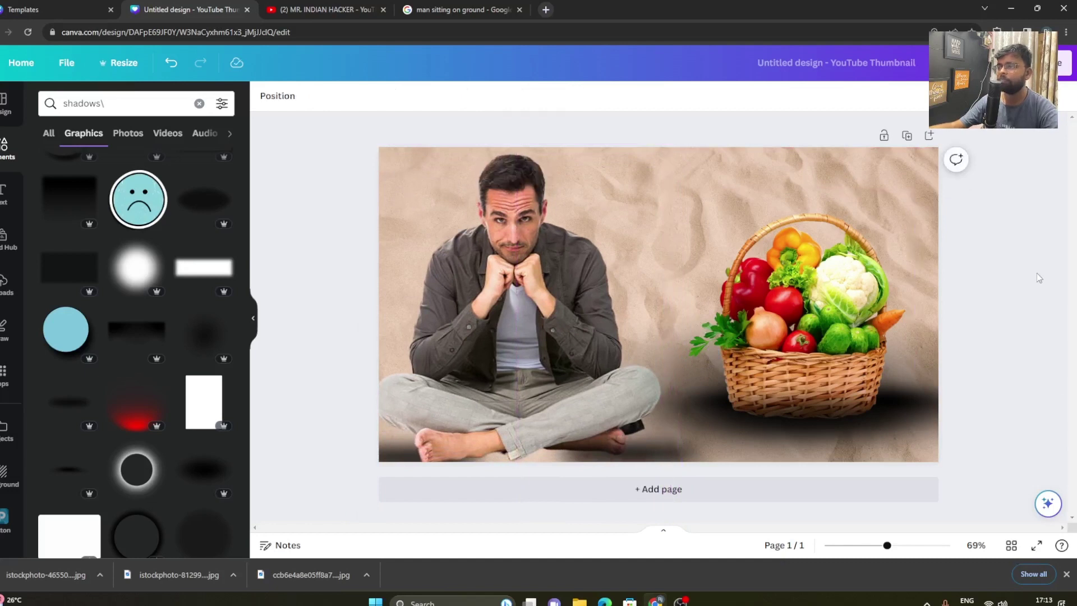
# Step: Add one more soft flat shadow along the canvas's lower edge beneath the man's crossed legs
pyautogui.click(66, 409)
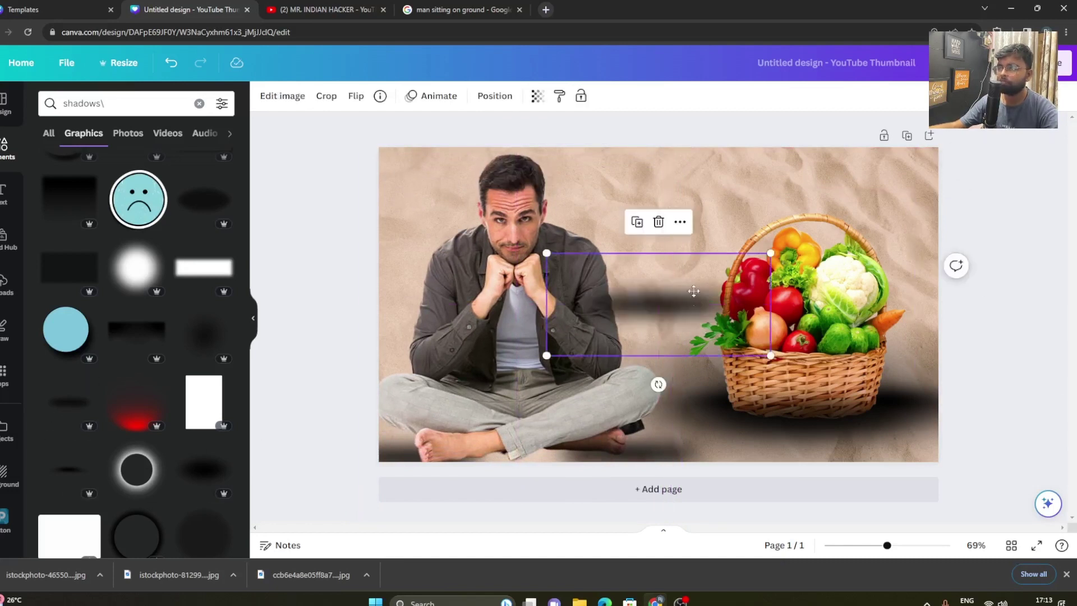
pyautogui.moveTo(691, 290); pyautogui.dragTo(588, 446)
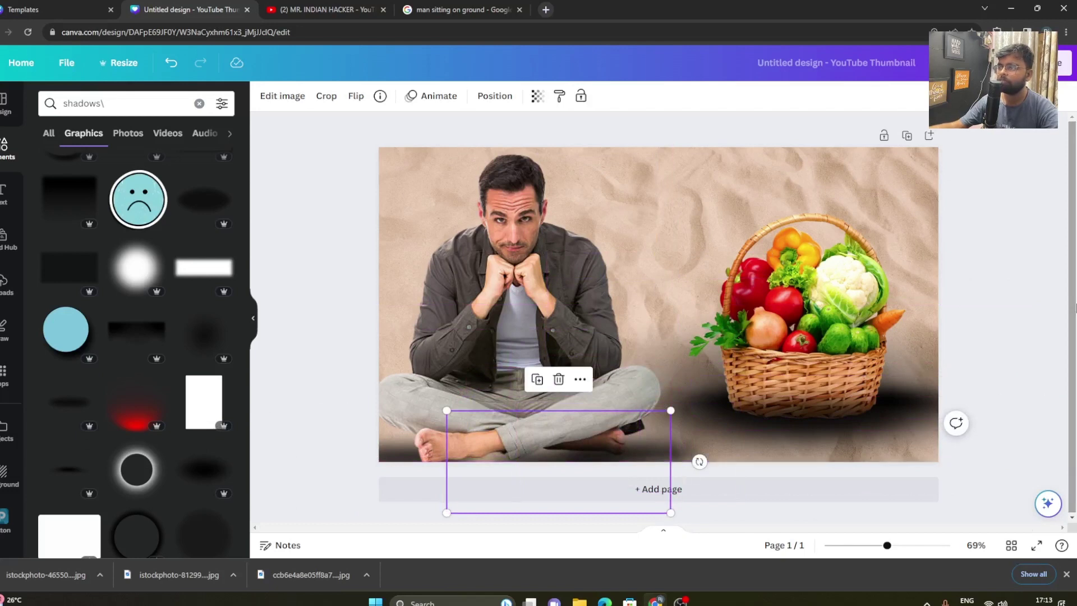
pyautogui.click(1019, 316)
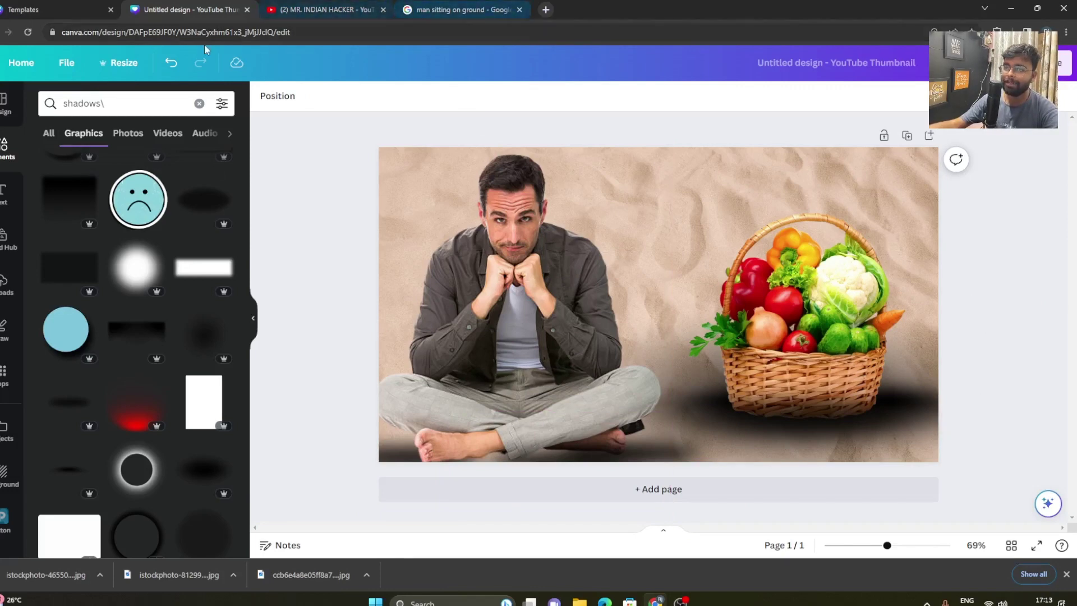
# Step: Open flamingtext.com in place of the man image search and open the Smurfs logo design for text editing
pyautogui.click(483, 9)
pyautogui.click(453, 35)
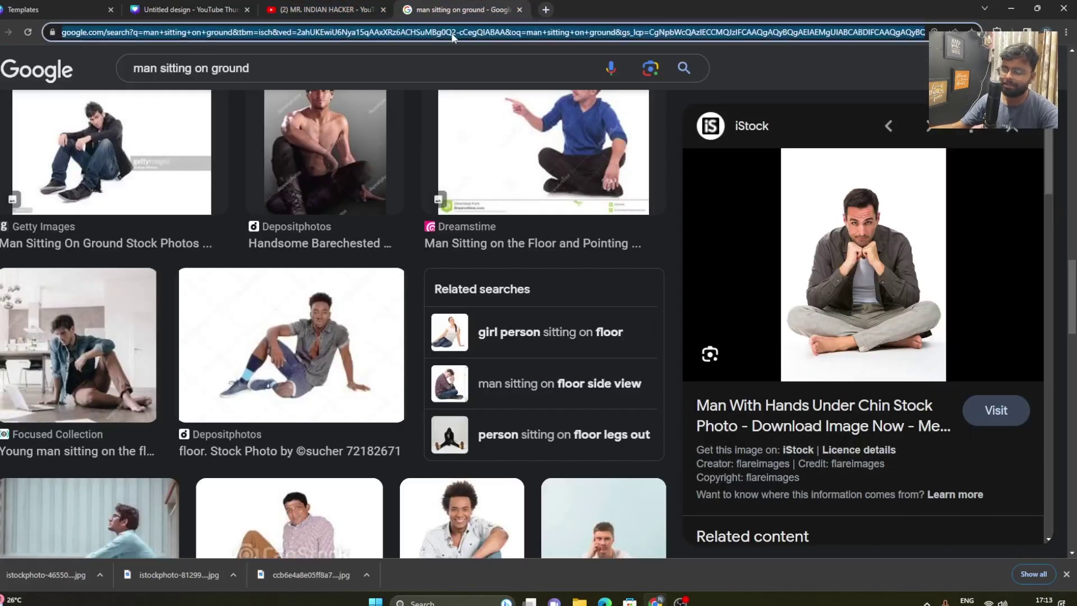
pyautogui.write('flaming')
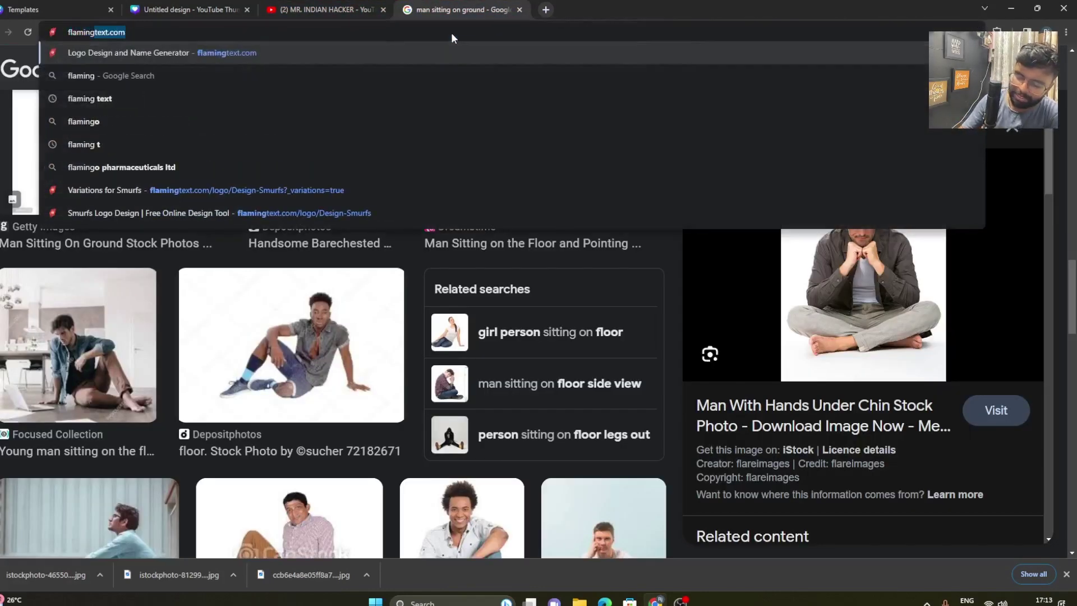
pyautogui.write('text')
pyautogui.press('Return')
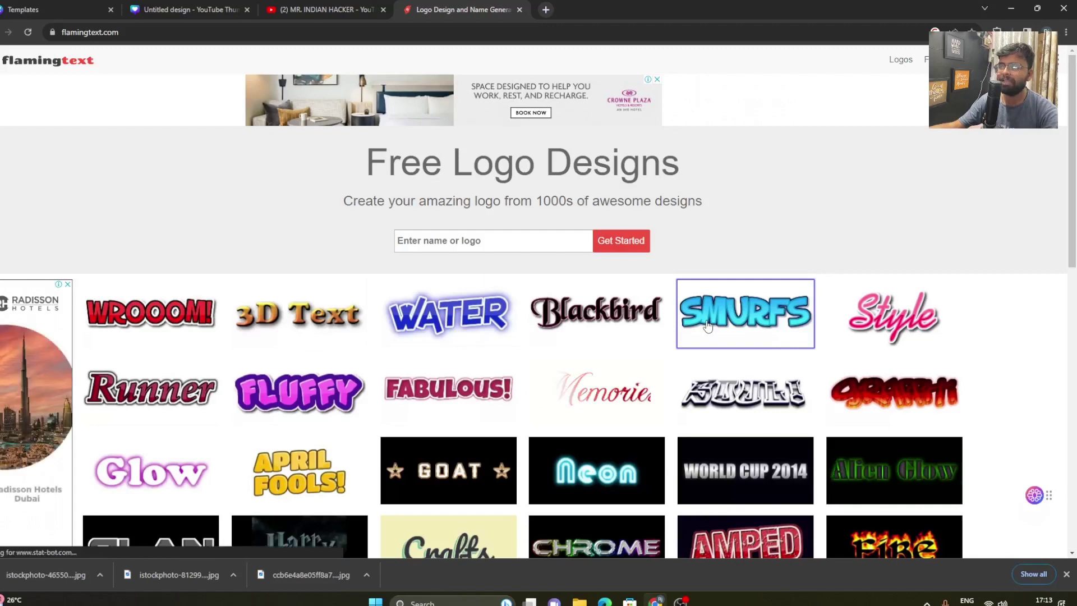
pyautogui.click(708, 326)
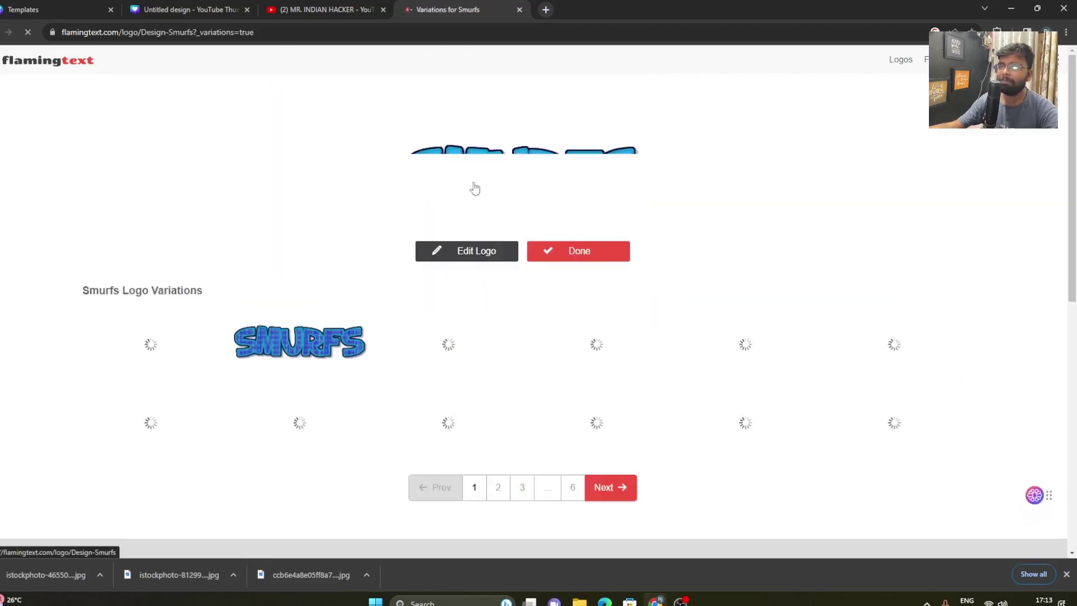
pyautogui.click(473, 250)
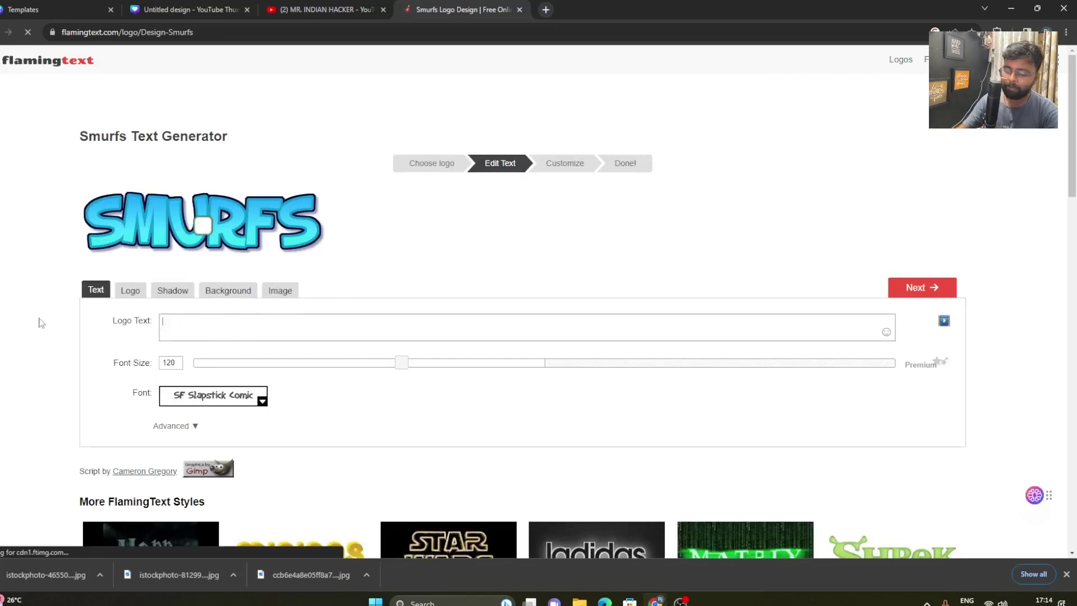
# Step: Set the logo text to "organic fresh" and change its font to Luckiest Guy from the Display category
pyautogui.write('organic')
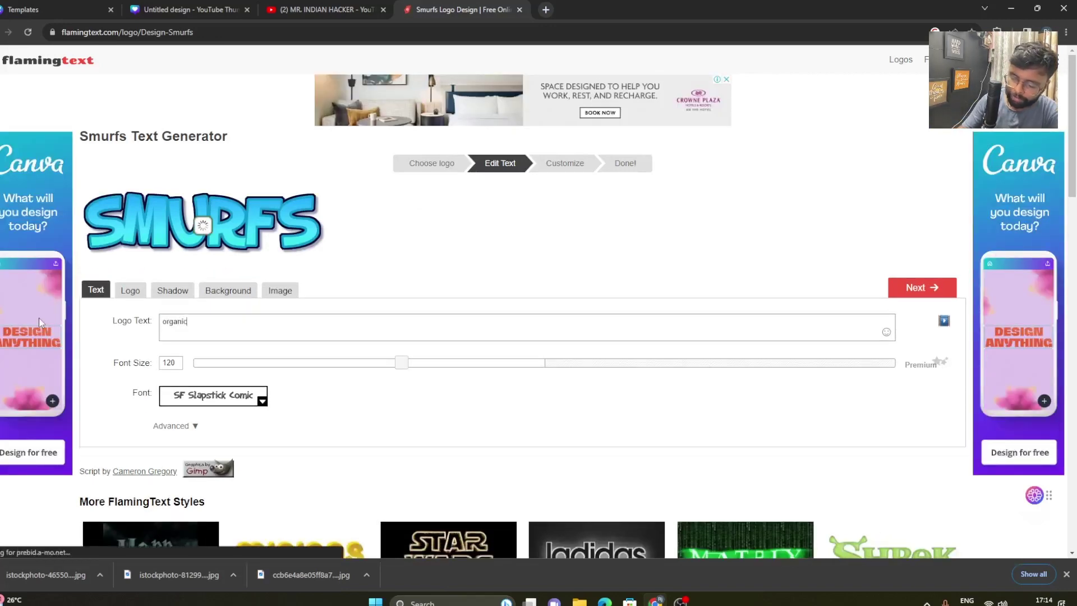
pyautogui.write(' fresh')
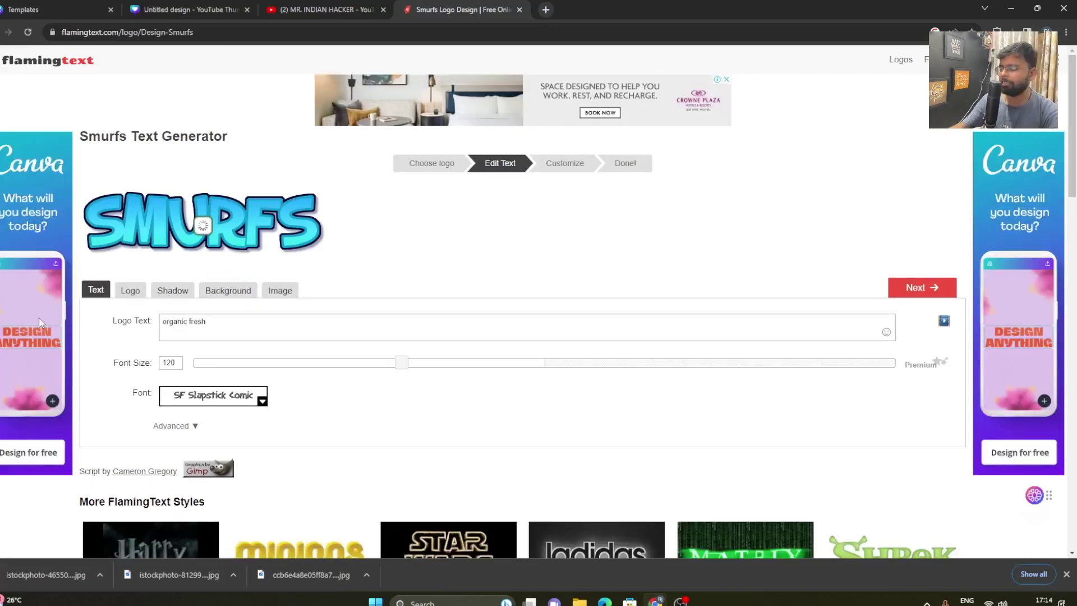
pyautogui.click(221, 410)
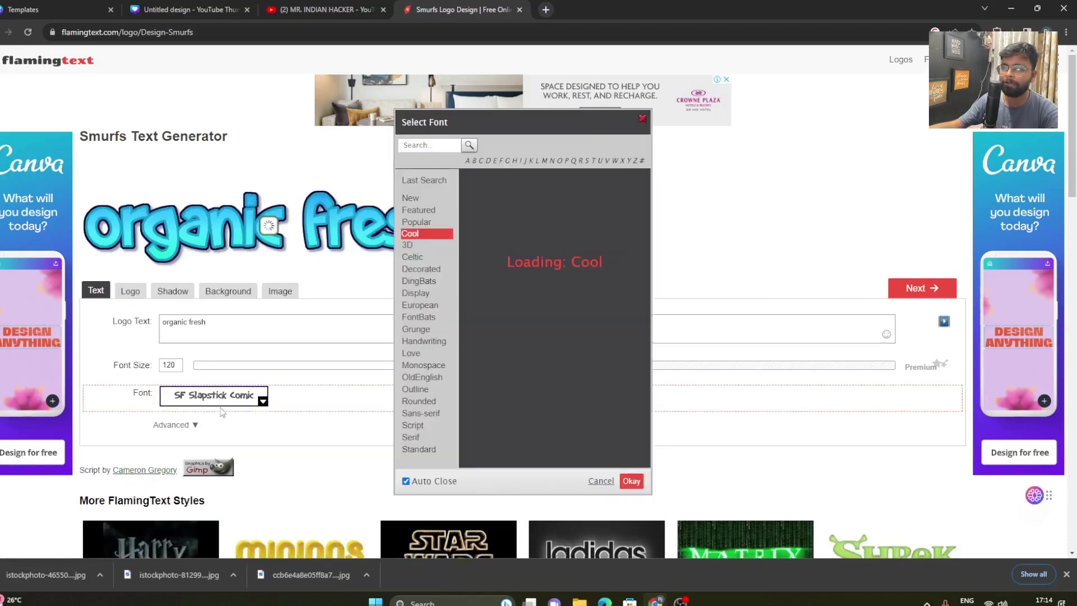
pyautogui.scroll(-3, 523, 328)
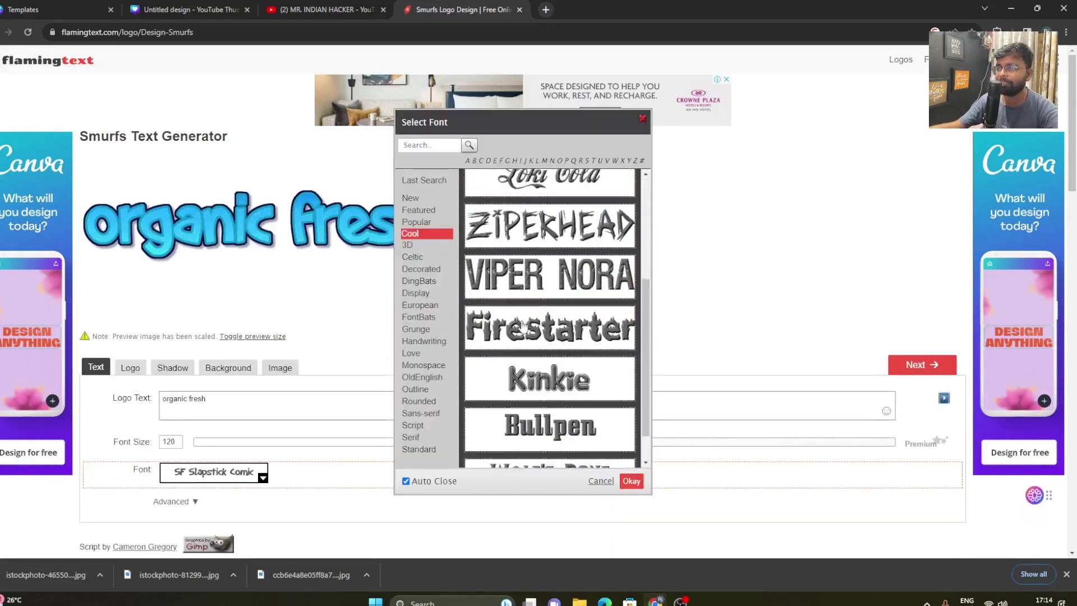
pyautogui.scroll(-2, 523, 328)
pyautogui.click(417, 269)
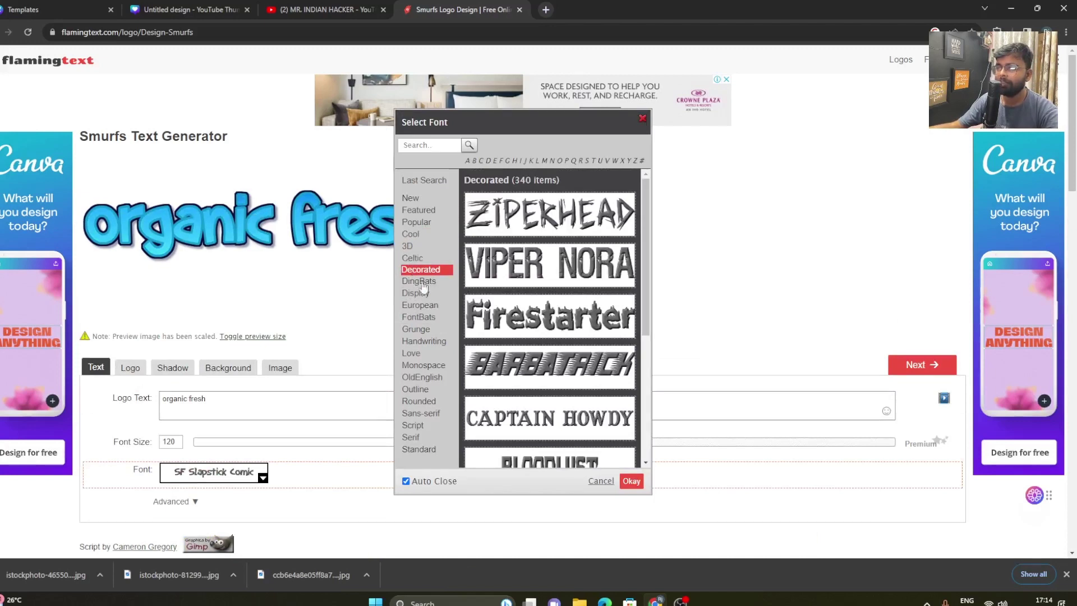
pyautogui.click(416, 292)
pyautogui.click(496, 263)
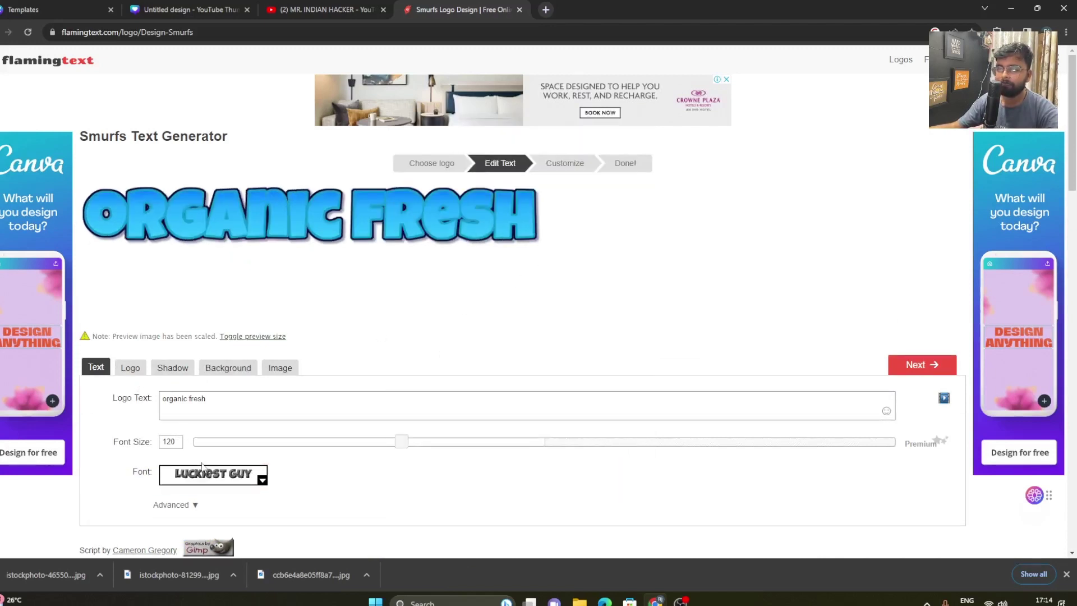
# Step: Change the logo's fill from gradient to a solid white colour
pyautogui.click(131, 369)
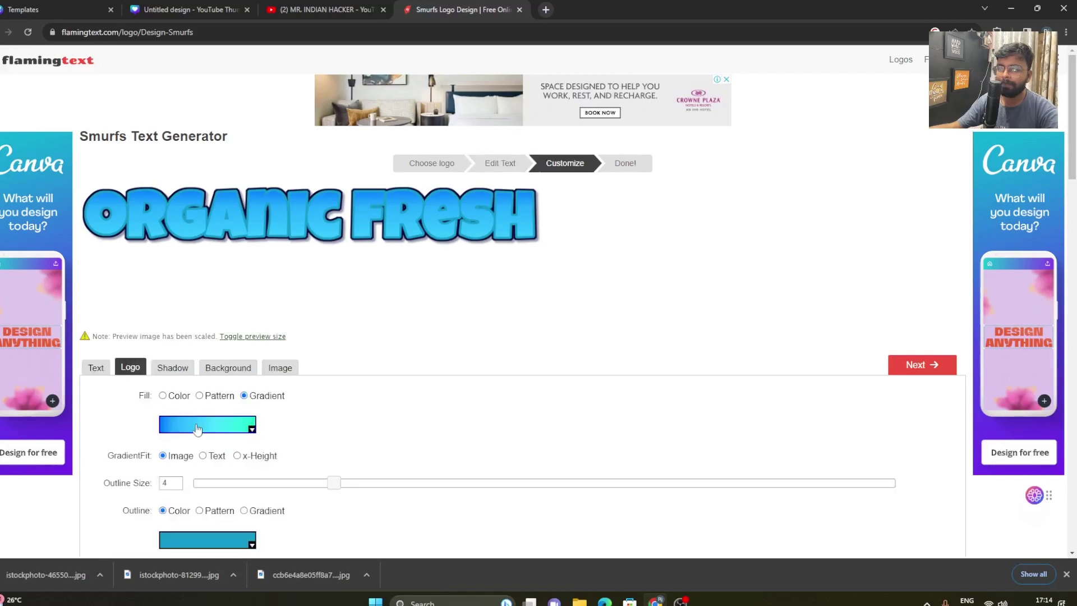
pyautogui.click(163, 396)
pyautogui.click(180, 422)
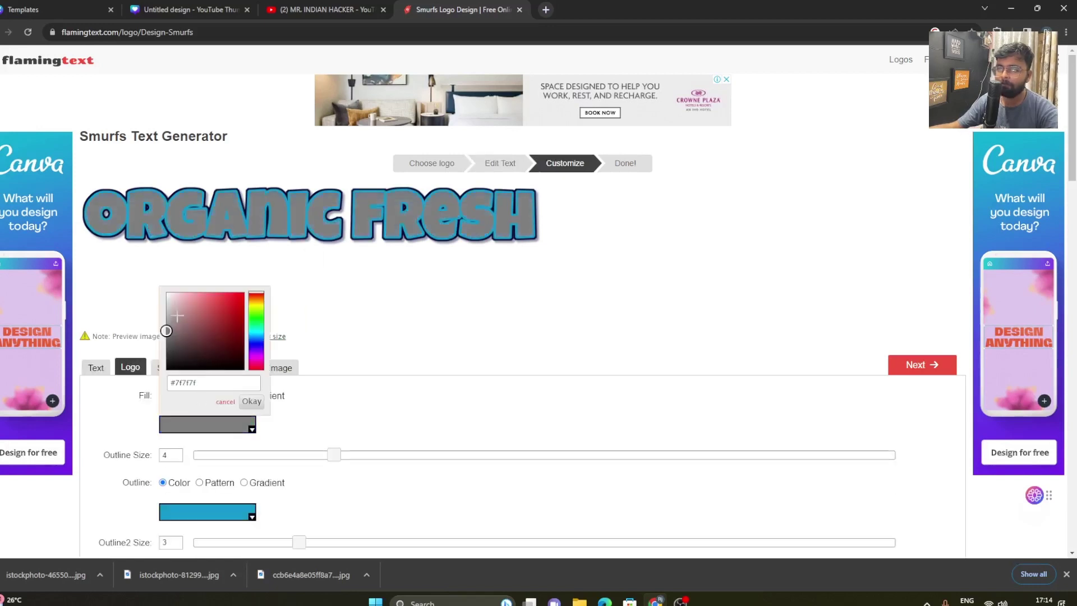
pyautogui.click(164, 292)
pyautogui.click(383, 322)
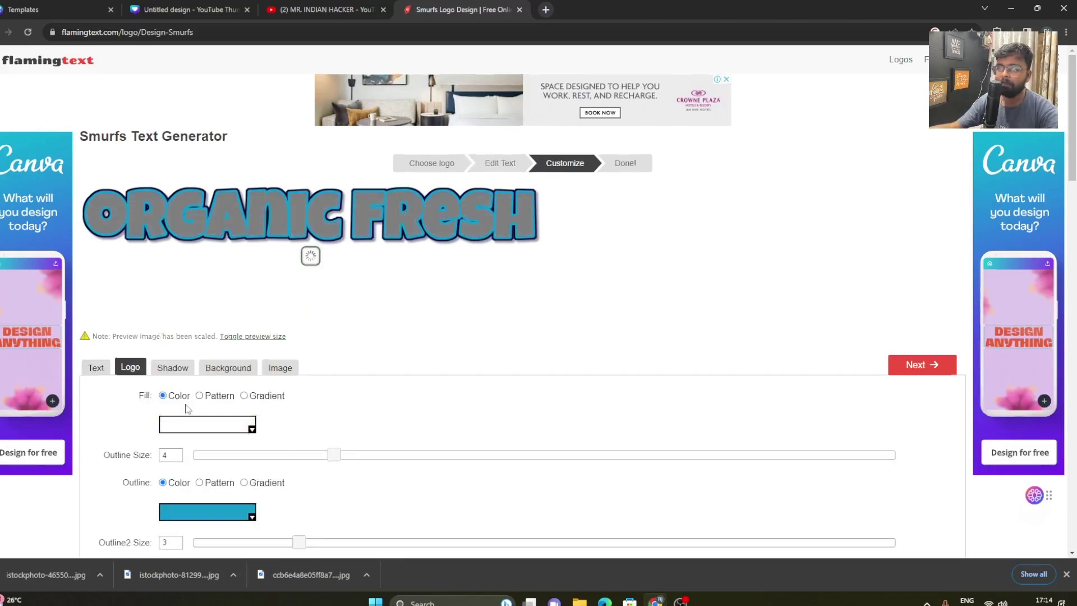
# Step: Set the colour of the logo's first outline to black
pyautogui.scroll(-1, 187, 409)
pyautogui.click(185, 466)
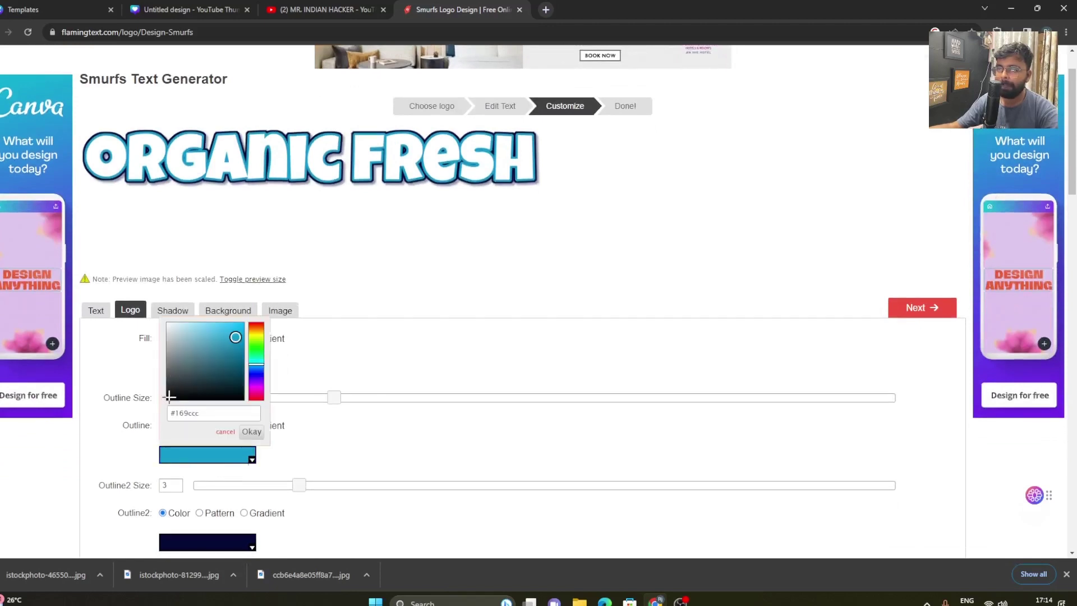
pyautogui.click(170, 397)
pyautogui.click(341, 391)
pyautogui.scroll(-2, 336, 388)
pyautogui.scroll(2, 340, 388)
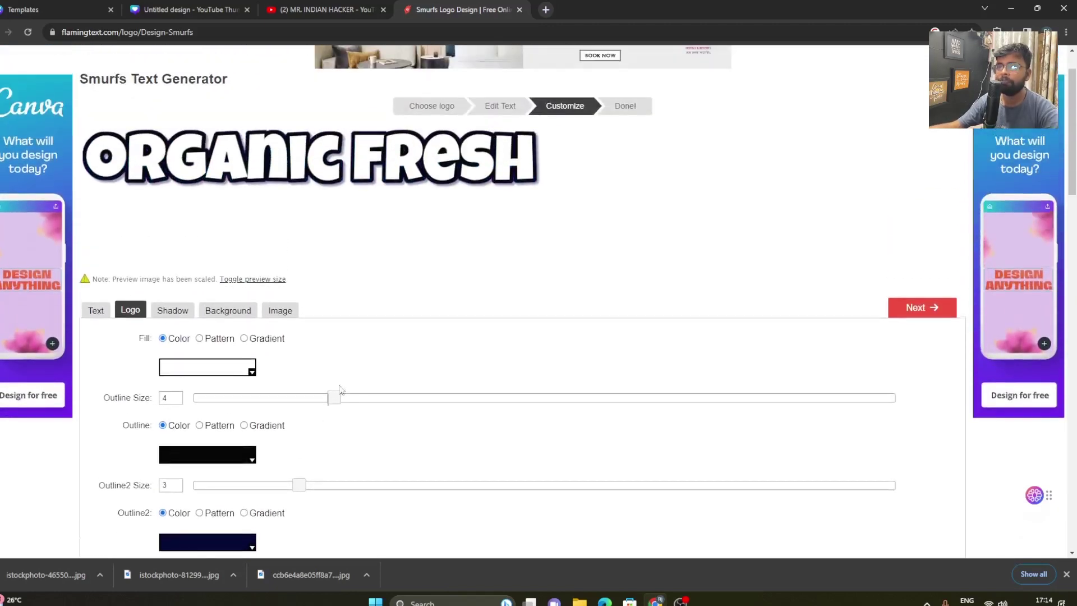
# Step: Generate the finished "organic fresh" logo and download it as an image
pyautogui.click(915, 308)
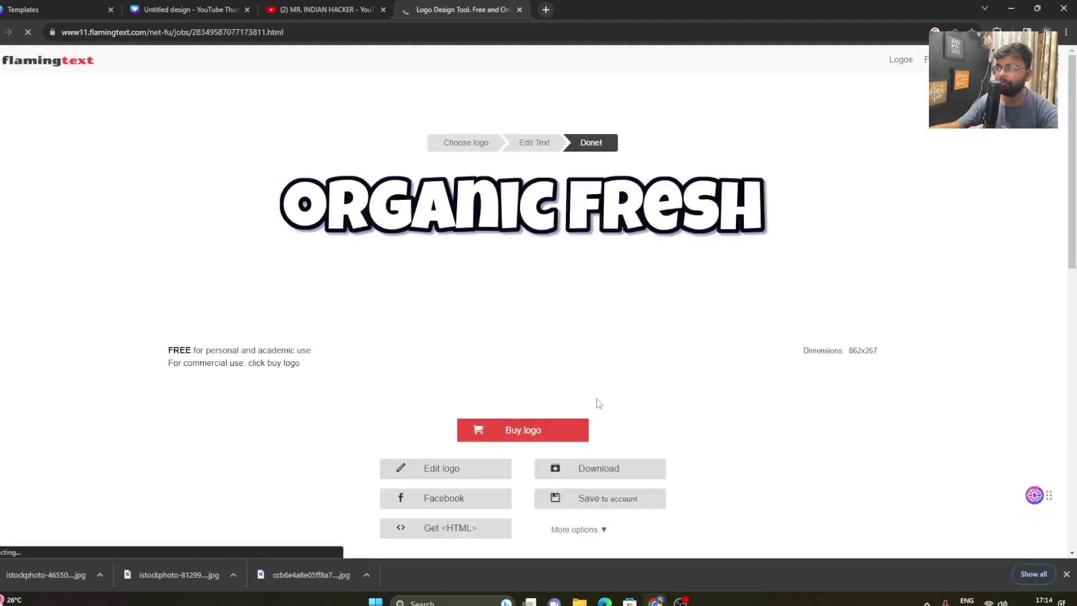
pyautogui.click(610, 469)
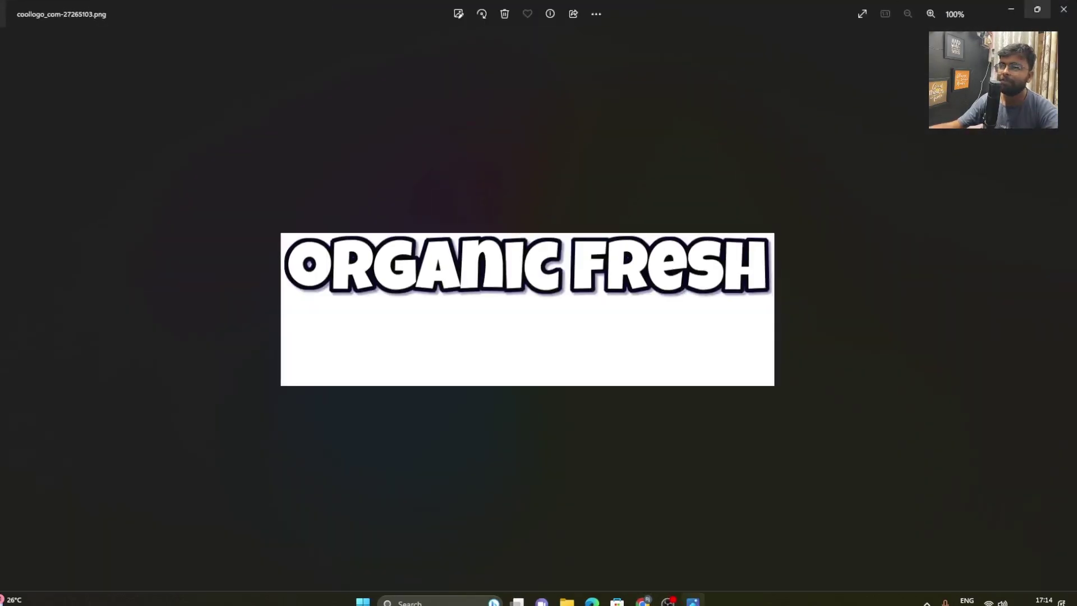
pyautogui.click(1064, 9)
# Step: Switch to the Canva thumbnail design, upload coollogo_com-27265103 onto the canvas and crop off its empty lower area
pyautogui.click(239, 6)
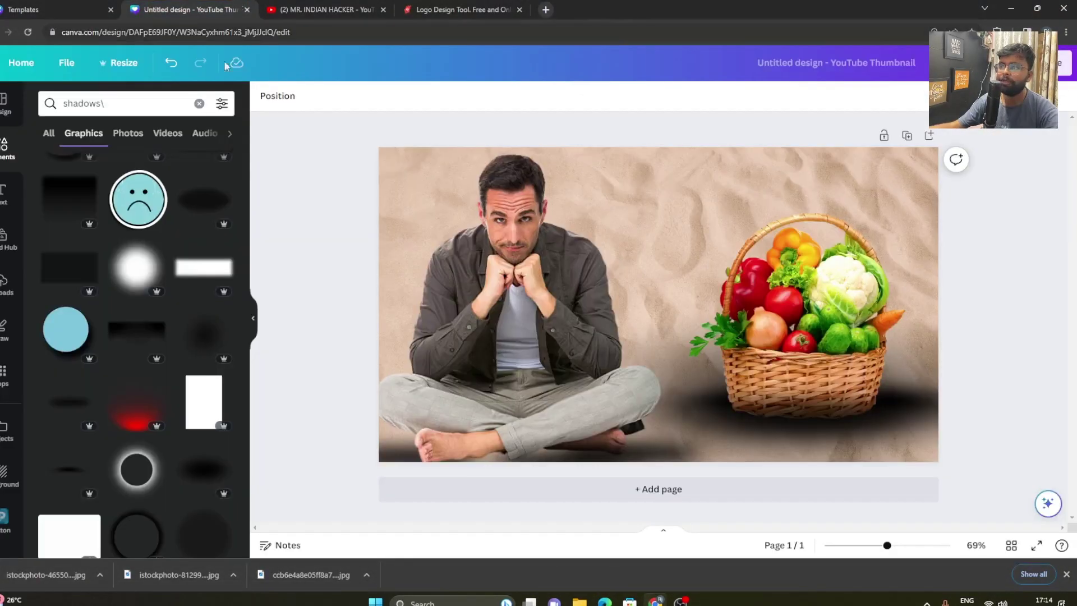
pyautogui.click(7, 238)
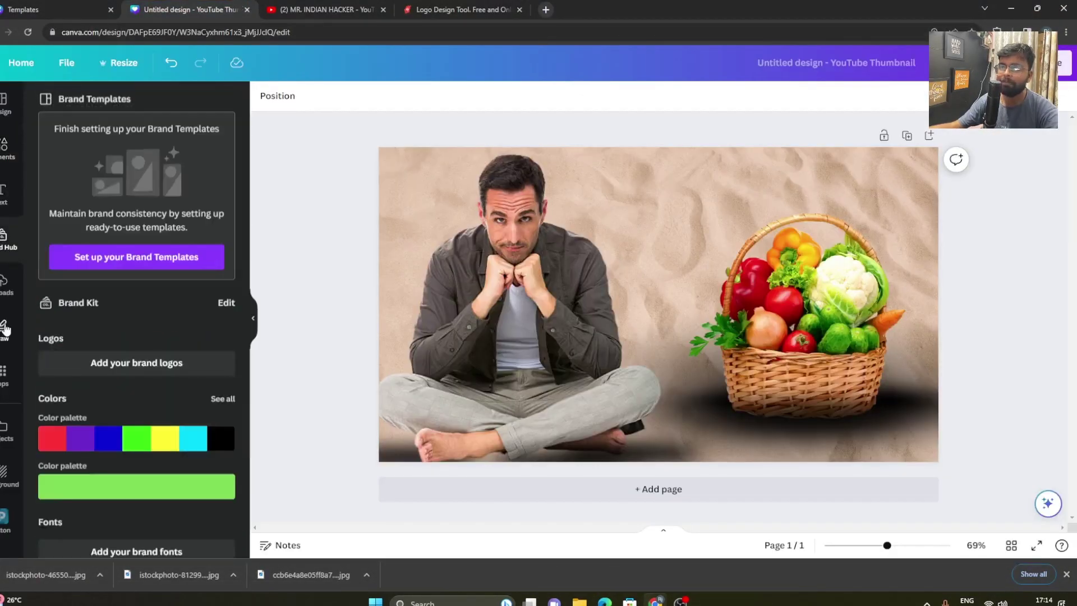
pyautogui.click(6, 283)
pyautogui.click(120, 140)
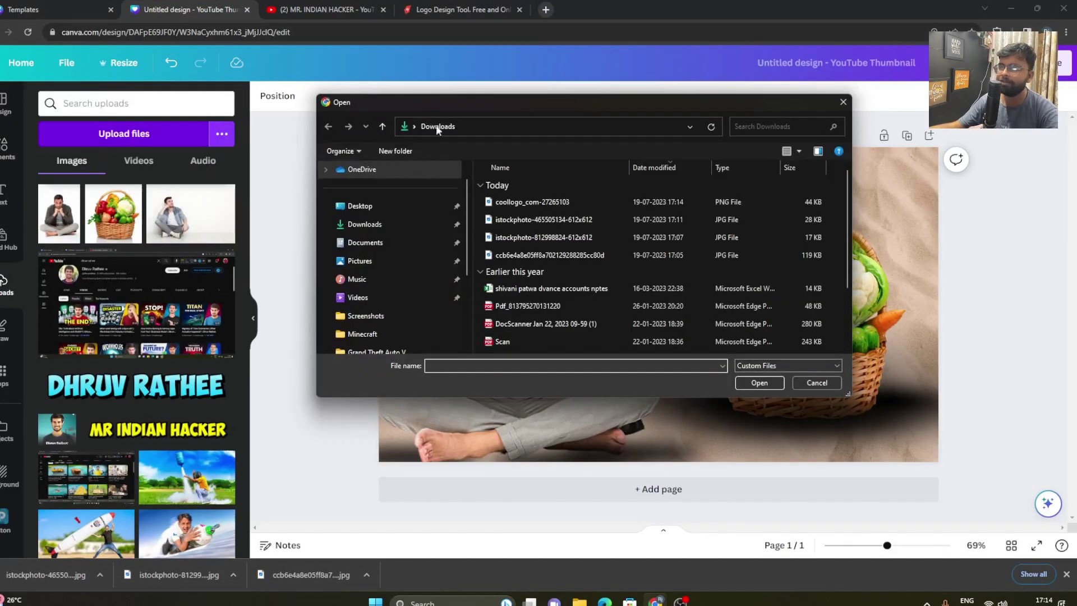
pyautogui.click(551, 202)
pyautogui.click(753, 382)
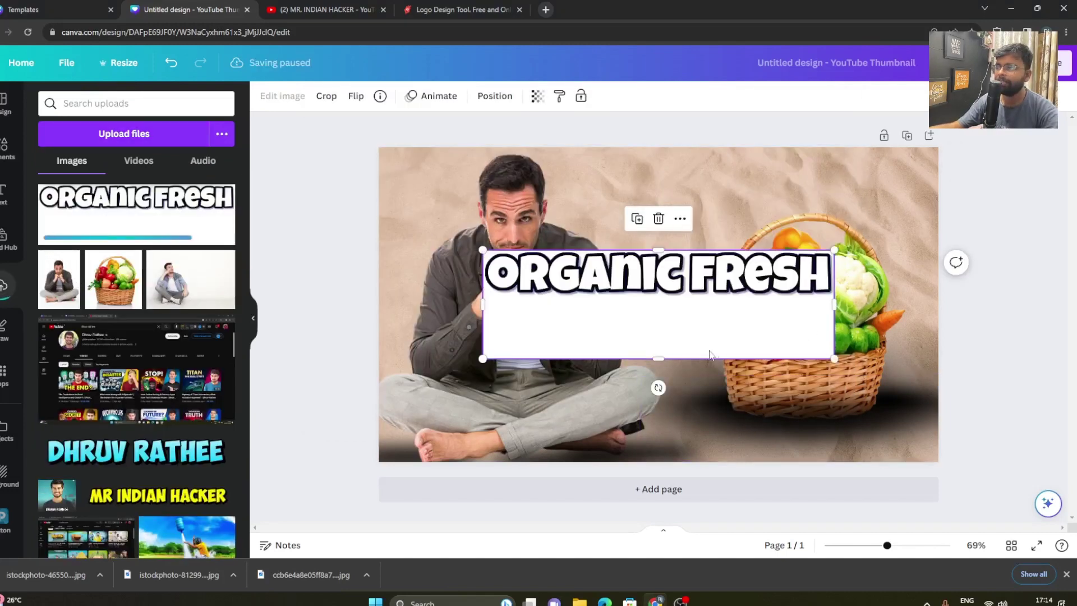
pyautogui.moveTo(655, 359); pyautogui.dragTo(666, 295)
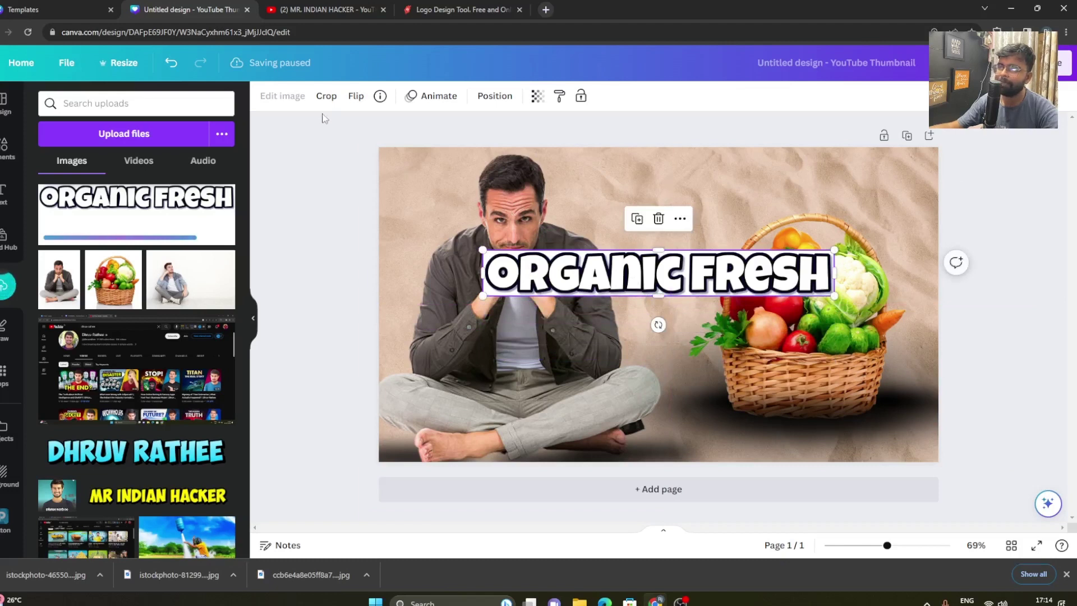
# Step: Remove the logo's background, scale the logo down and place it above the vegetable basket
pyautogui.click(284, 97)
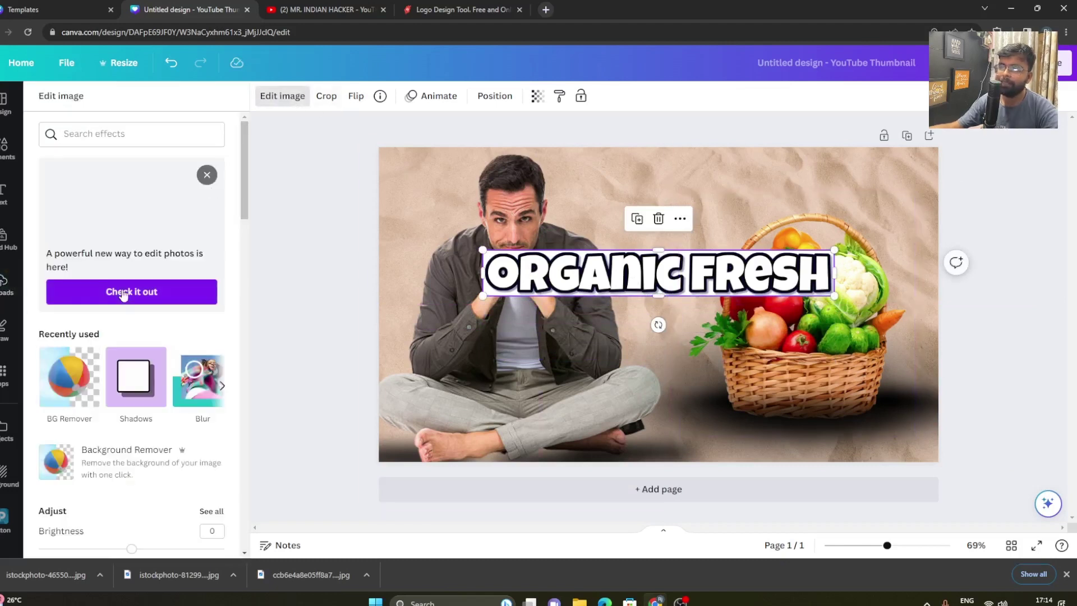
pyautogui.click(44, 390)
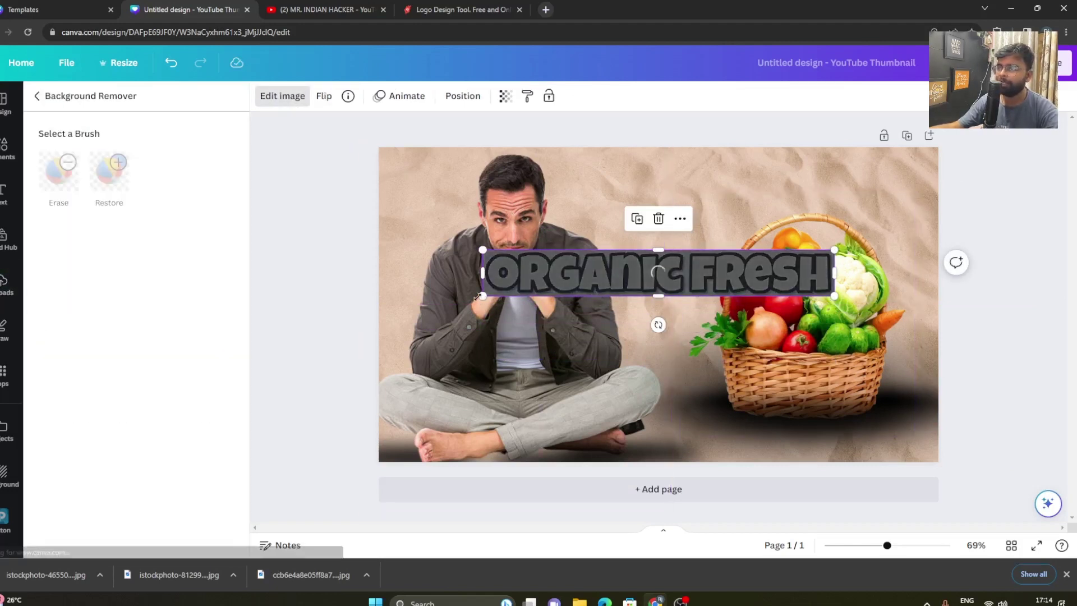
pyautogui.moveTo(483, 296); pyautogui.dragTo(551, 286)
pyautogui.moveTo(664, 240); pyautogui.dragTo(696, 179)
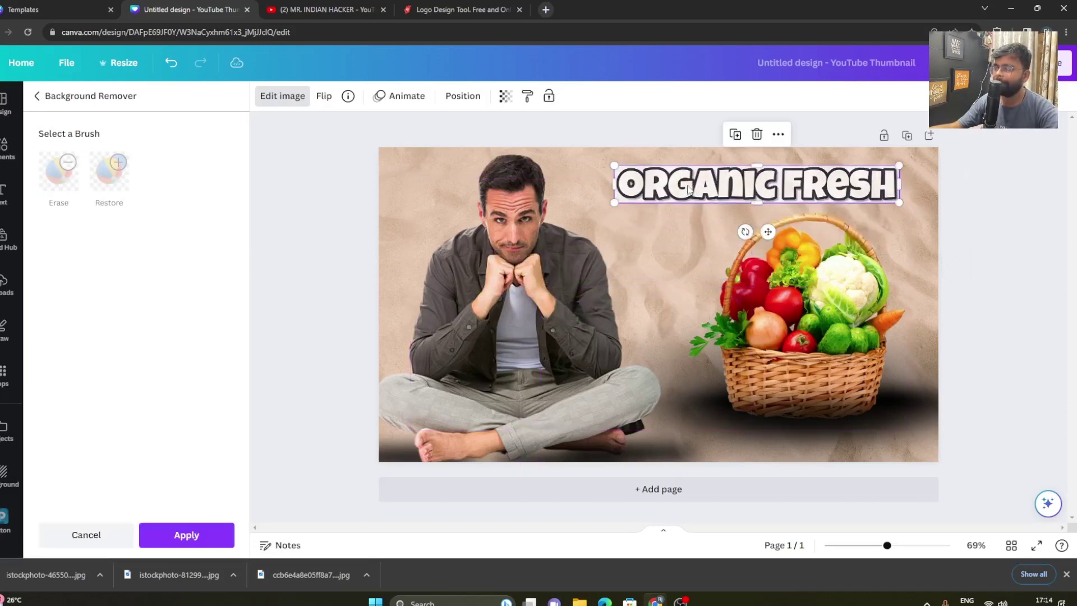
# Step: Apply a Glow shadow effect to the "organic fresh" logo
pyautogui.click(279, 101)
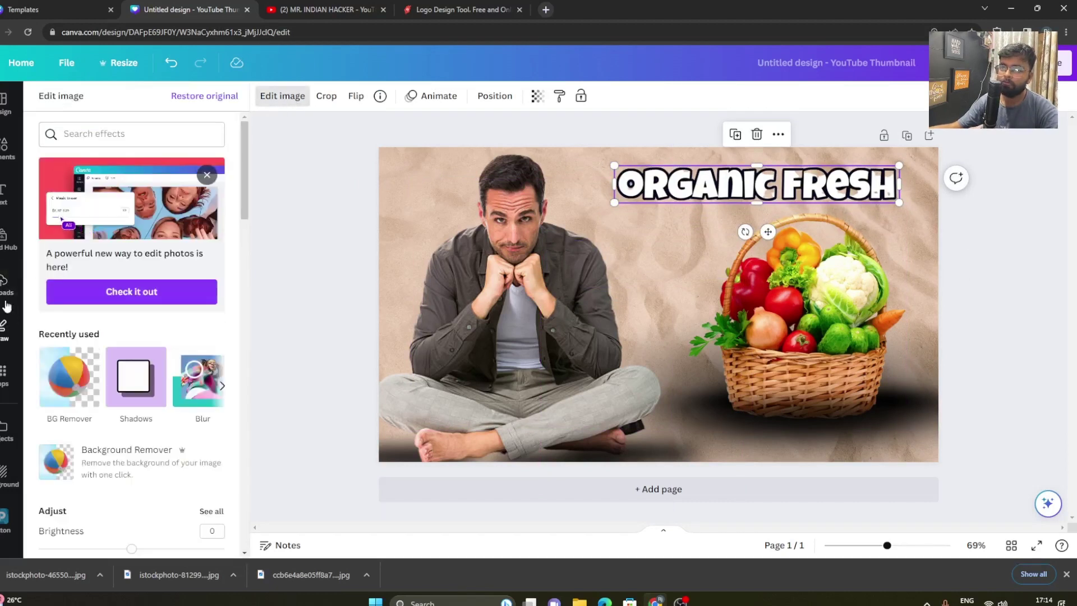
pyautogui.click(155, 391)
pyautogui.click(163, 172)
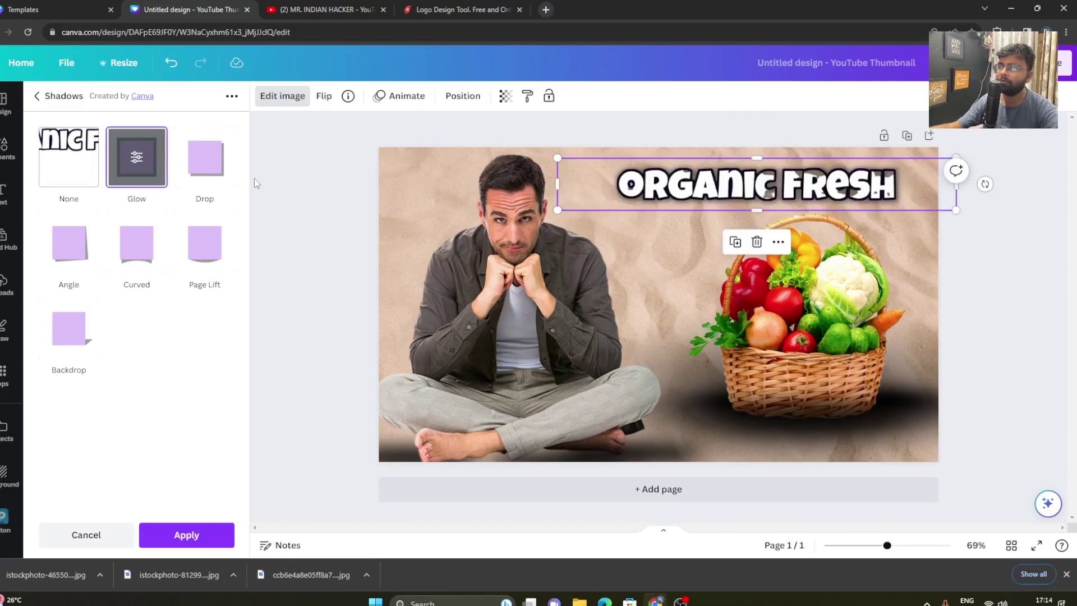
pyautogui.click(268, 184)
# Step: Shrink the glowing logo further so it is about as wide as the vegetable basket beneath it
pyautogui.click(623, 199)
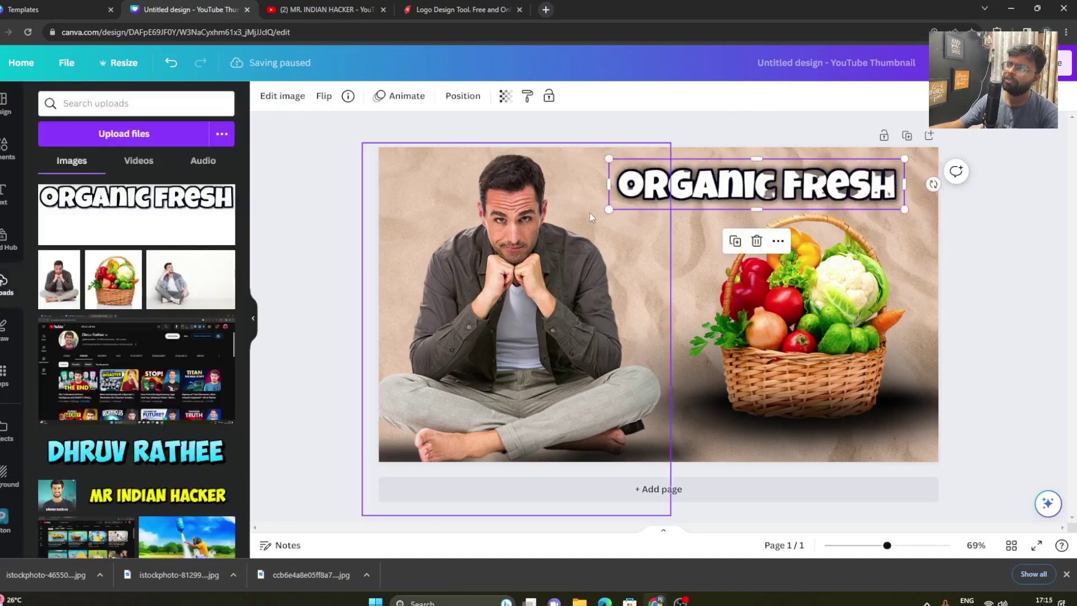
pyautogui.moveTo(611, 209); pyautogui.dragTo(737, 198)
pyautogui.click(994, 252)
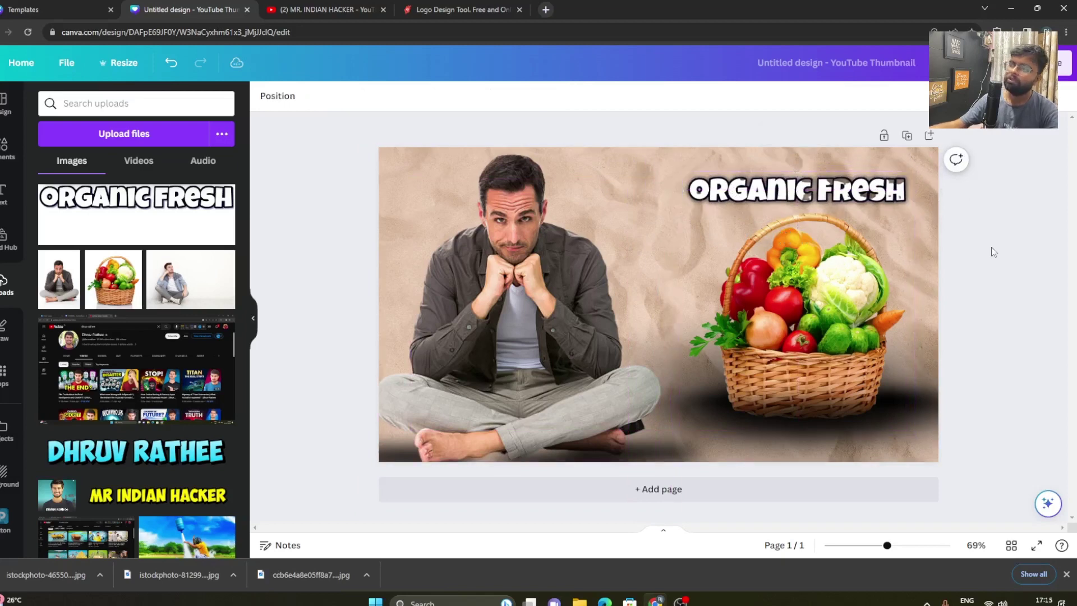